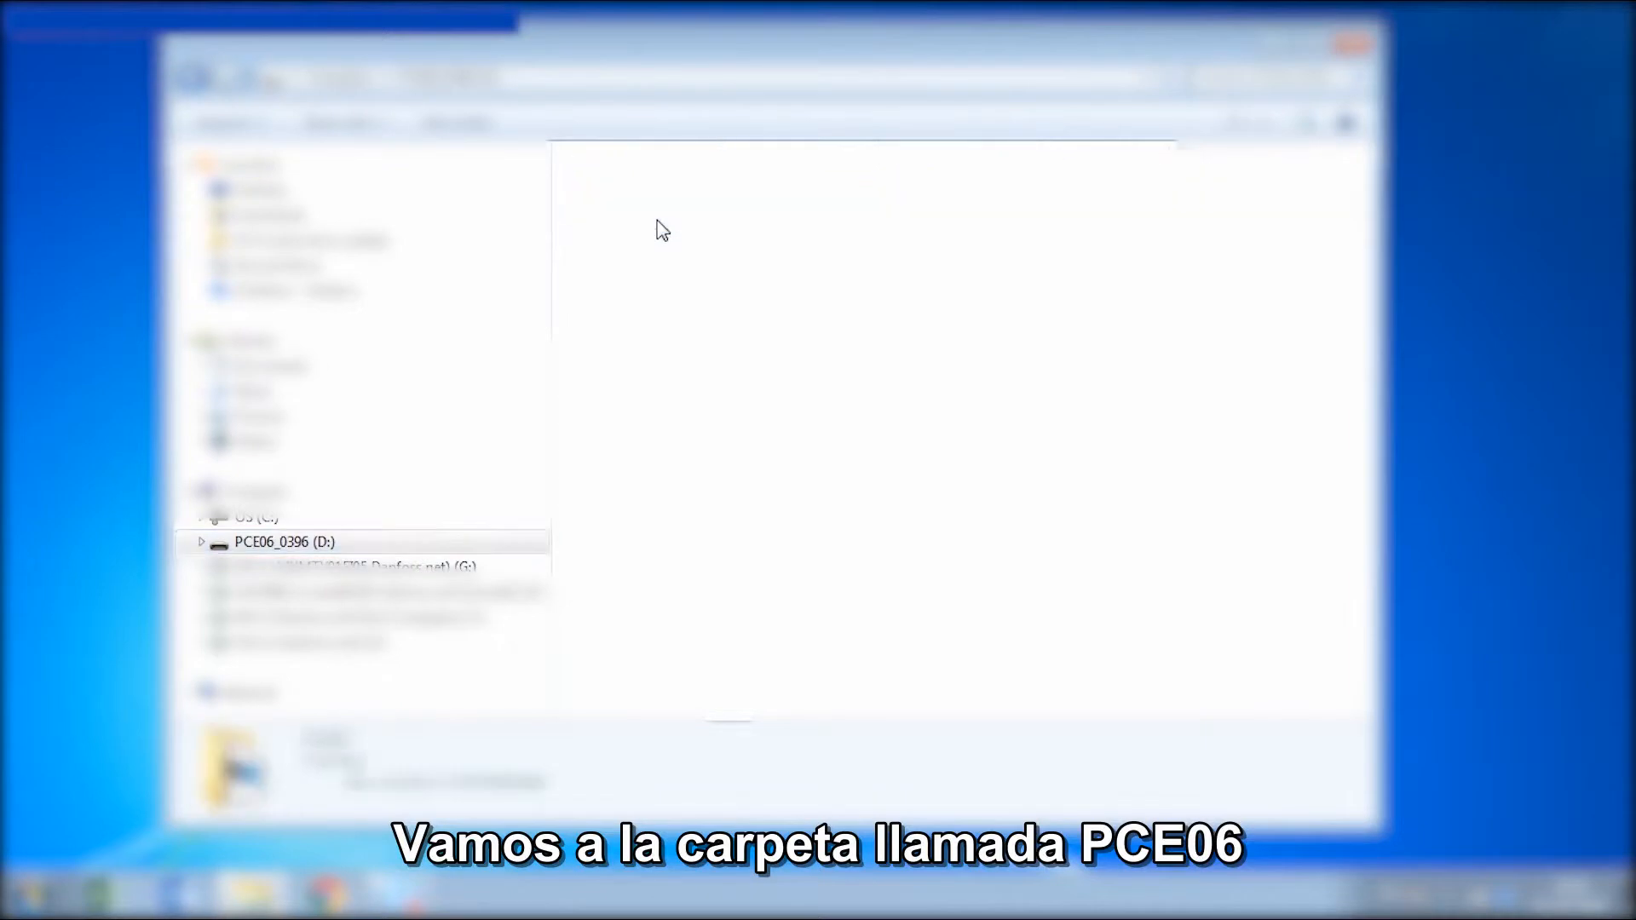
- Launch the PCE06 application from the PCE06 folder on the PCE06_0396 (D:) drive and enter the access password
{"action": "left_click", "coordinate": [672, 245]}
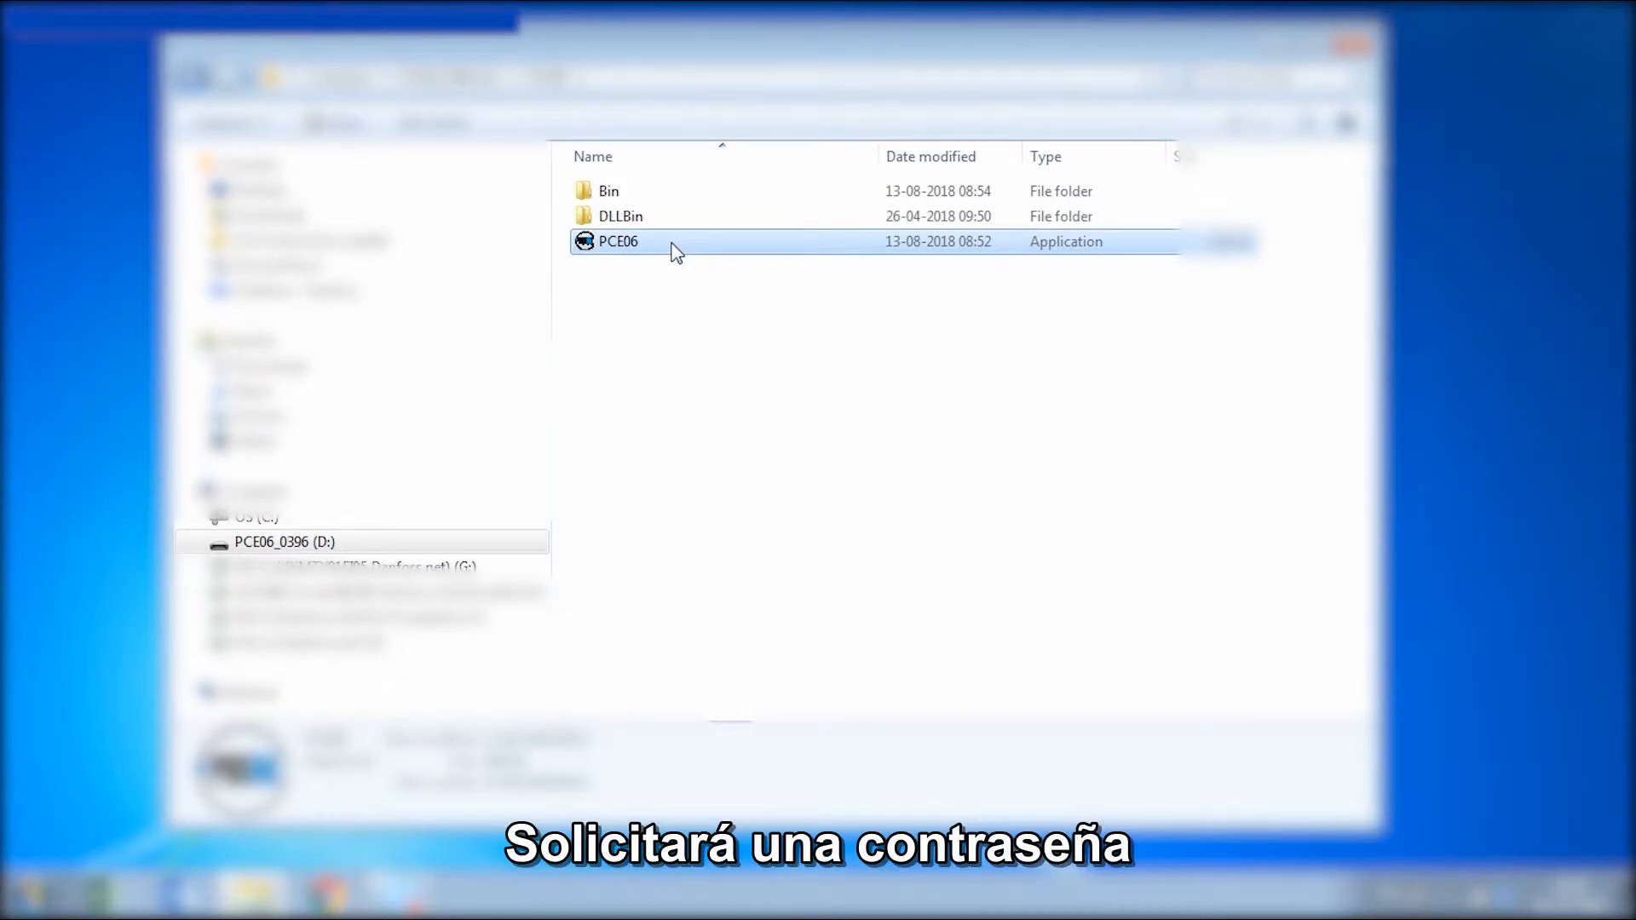
{"action": "double_click", "coordinate": [675, 247]}
{"action": "type", "text": "••"}
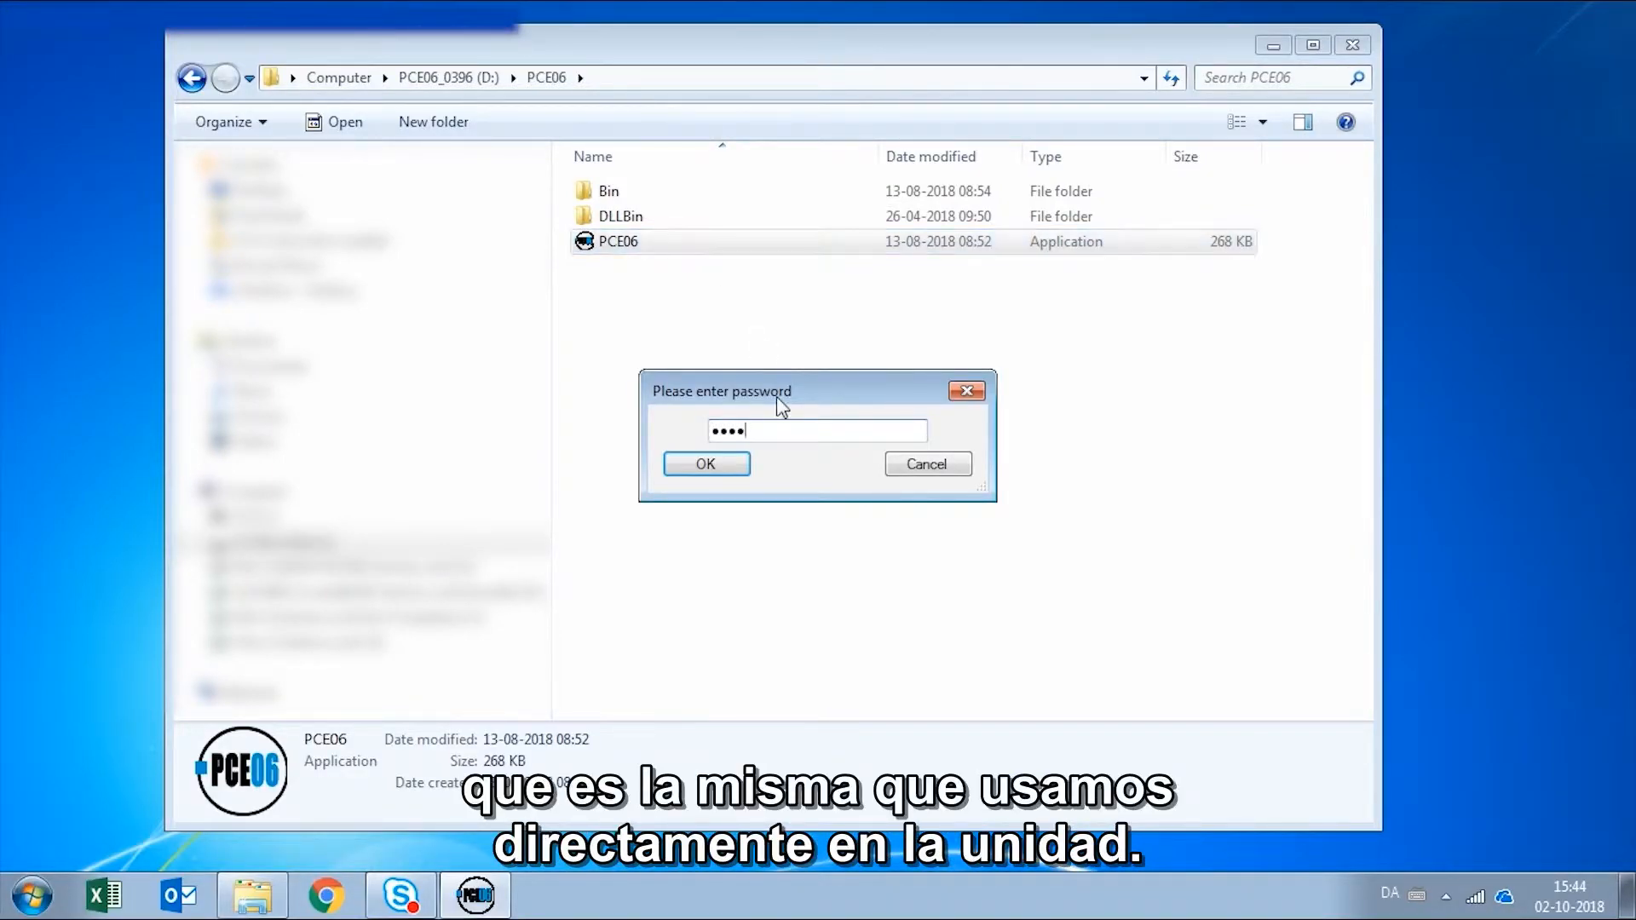
{"action": "left_click", "coordinate": [707, 464]}
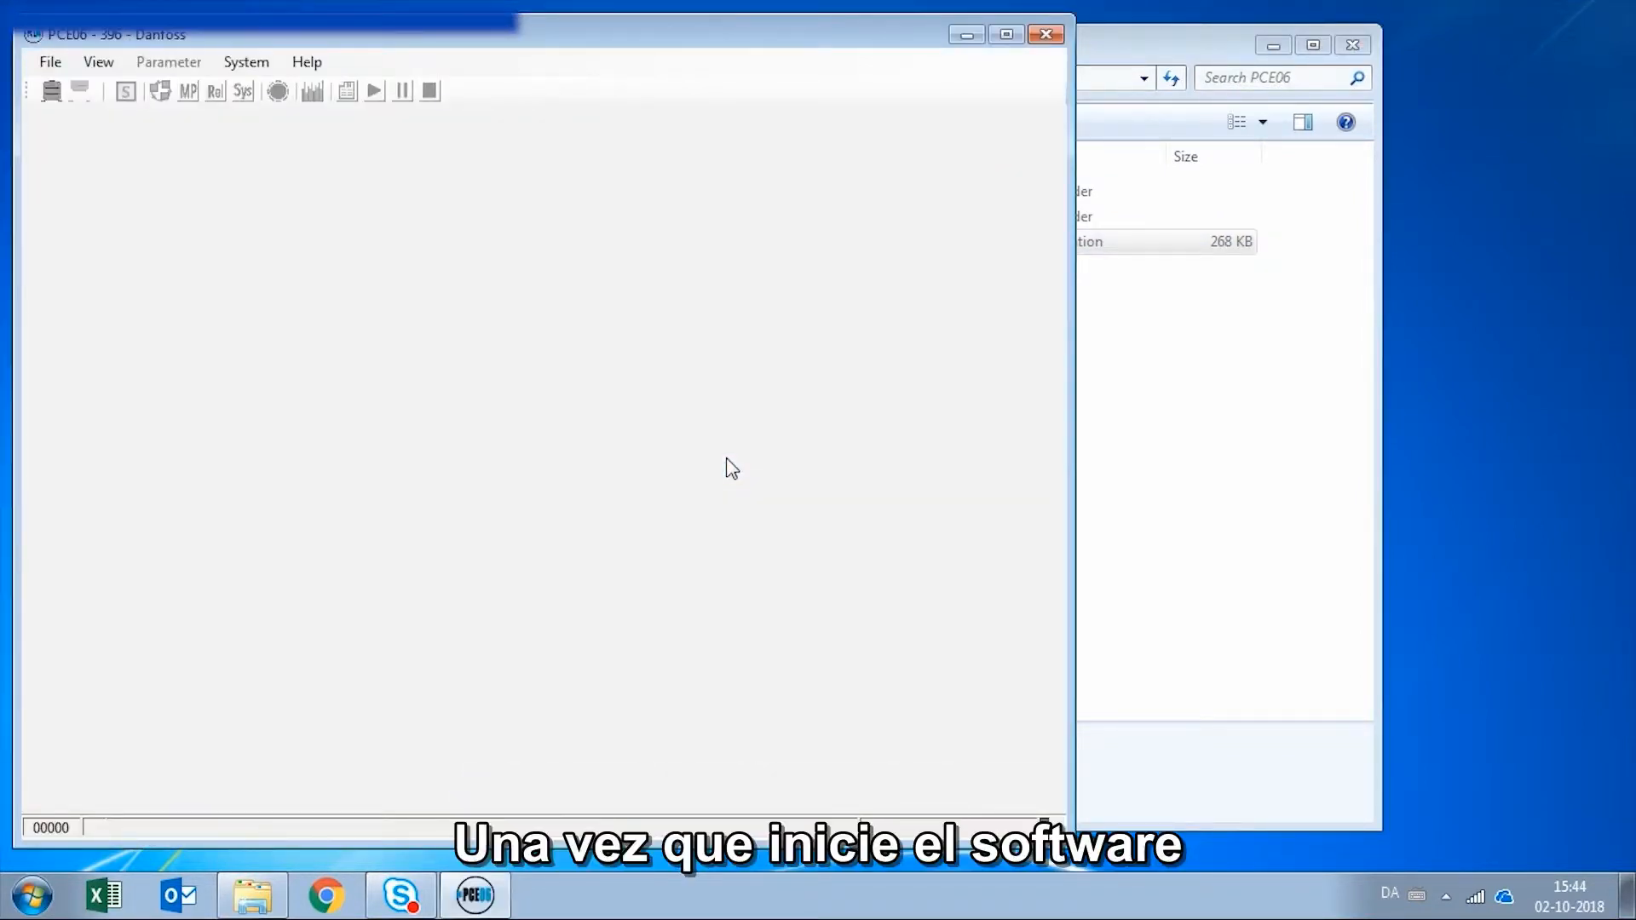
- Connect to the gas detector over COM5 at 19200 baud in Slave mode and enlarge the program window
{"action": "left_click_drag", "start_coordinate": [537, 16], "coordinate": [538, 74]}
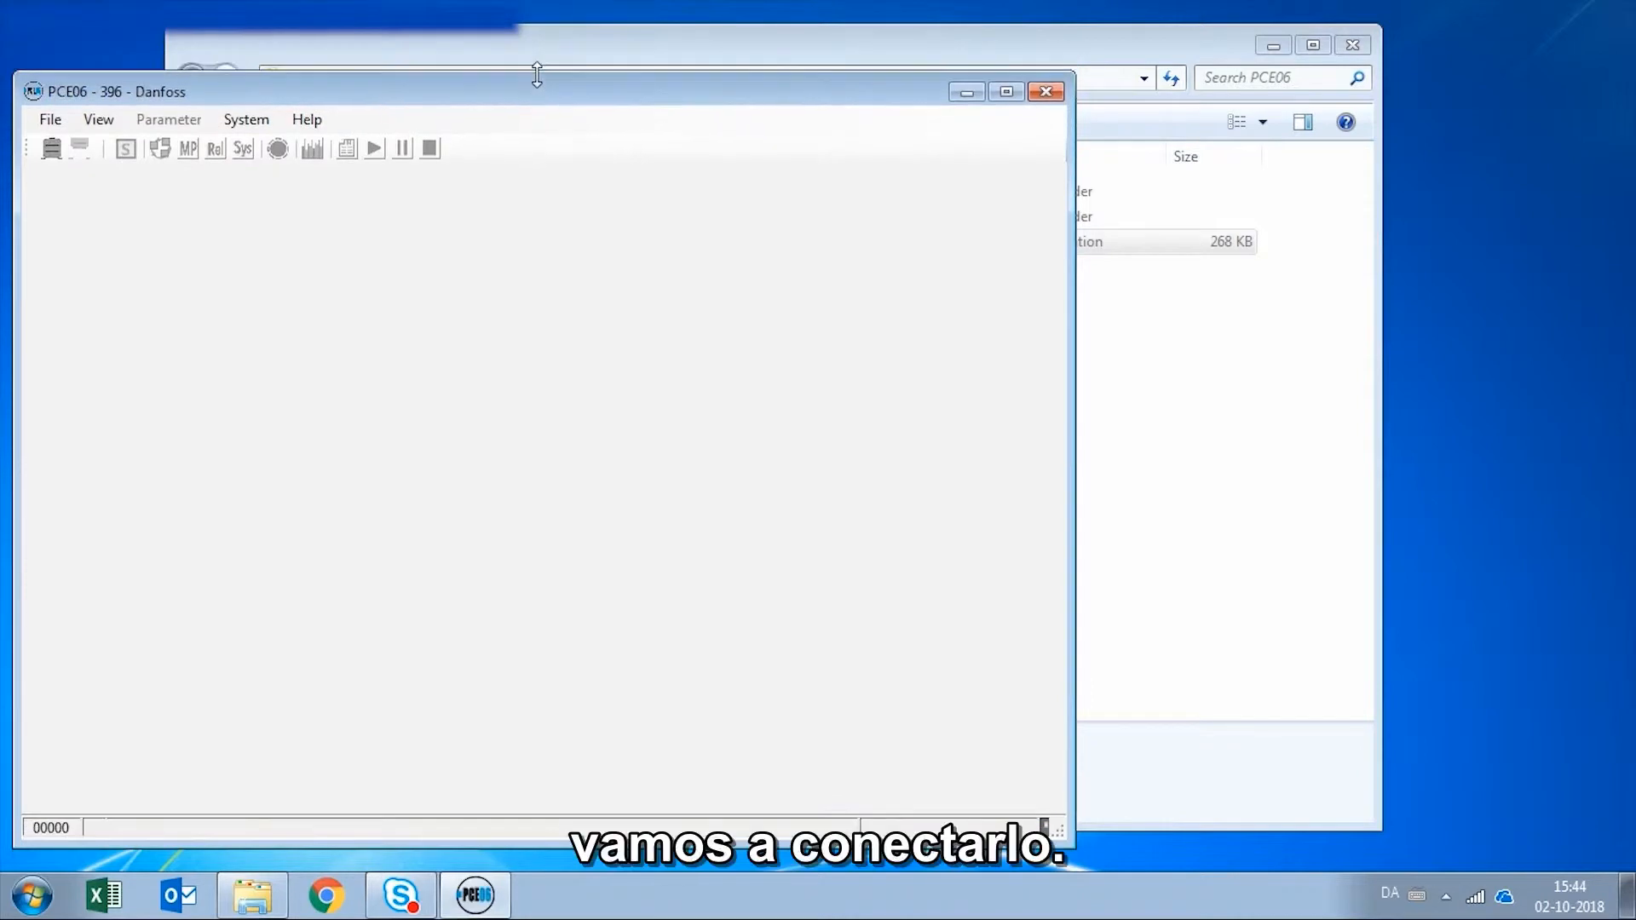
{"action": "left_click", "coordinate": [53, 150]}
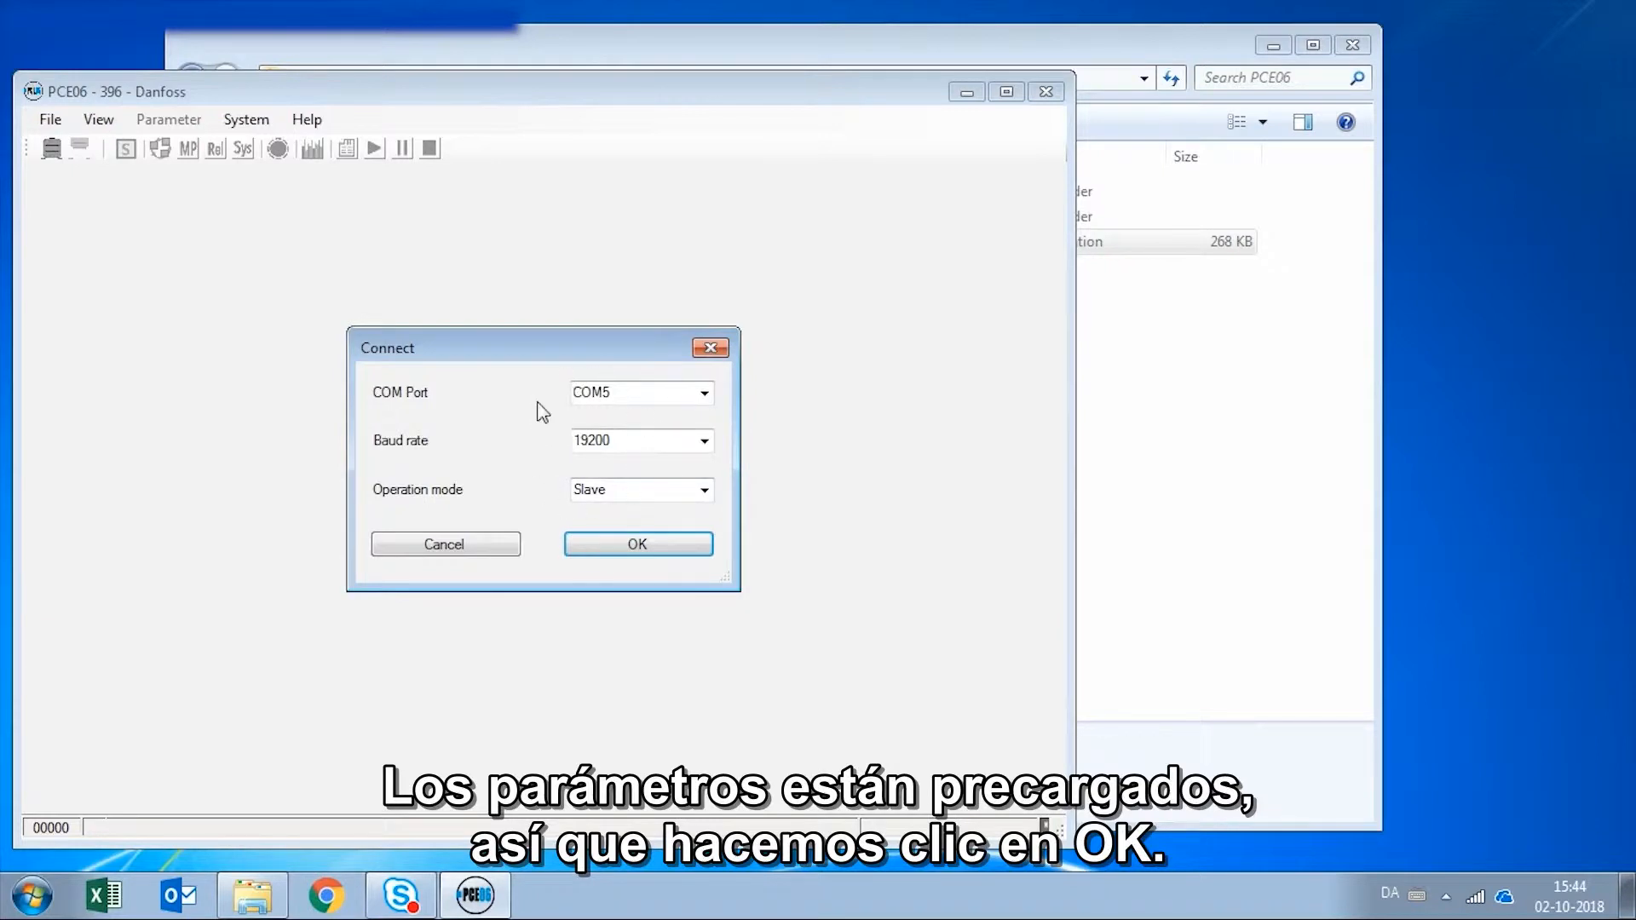
{"action": "left_click", "coordinate": [661, 550]}
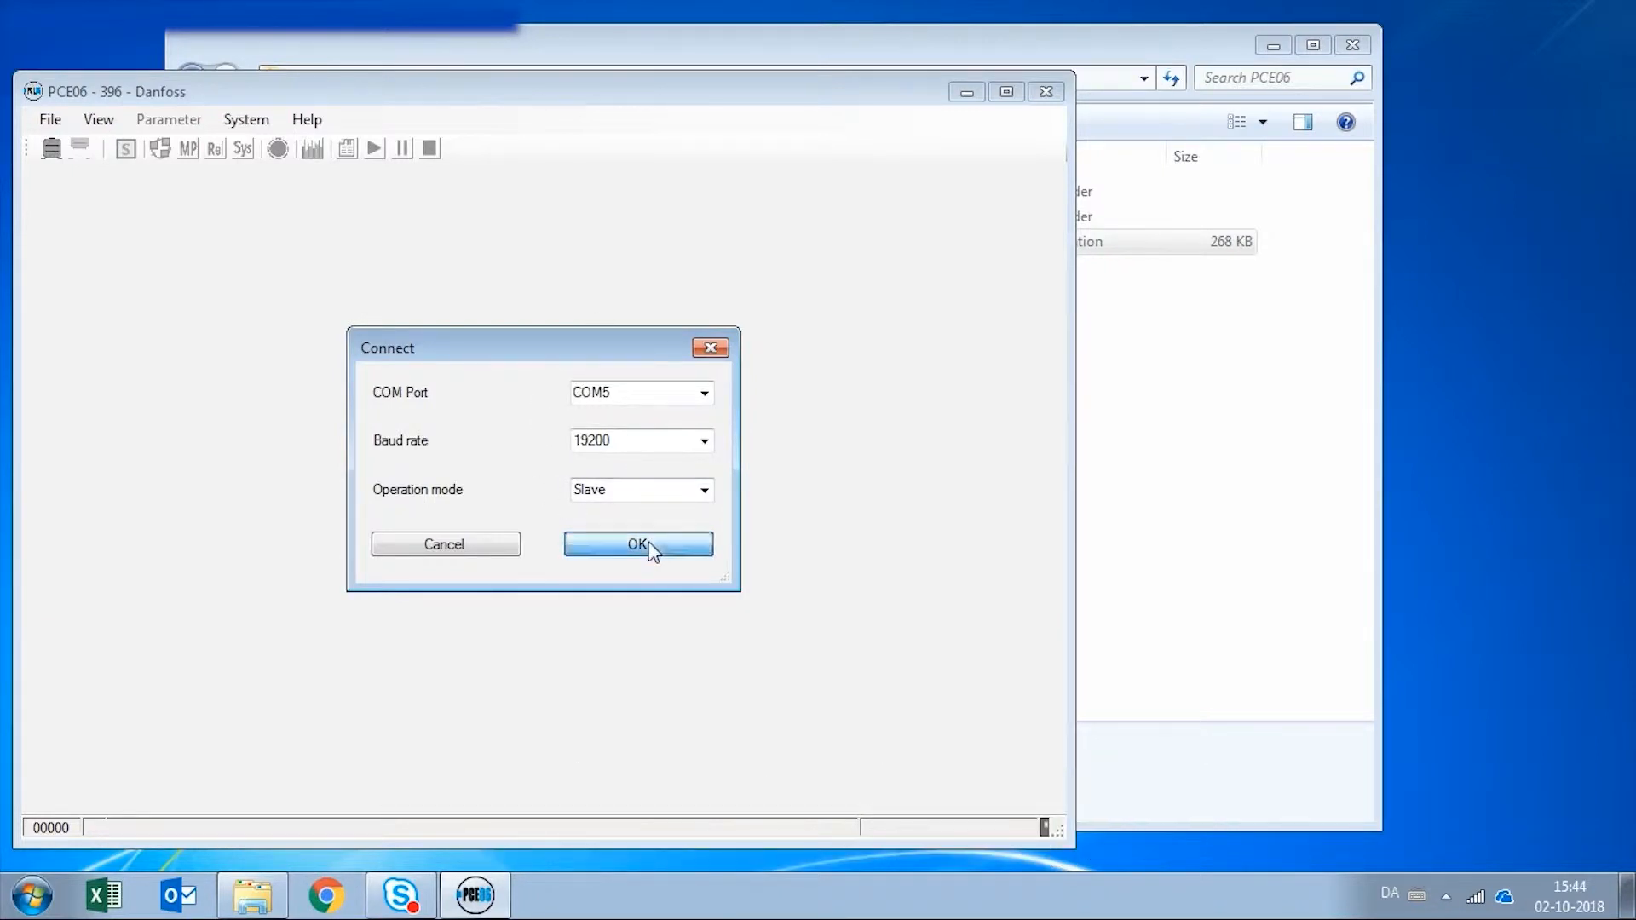
{"action": "left_click_drag", "start_coordinate": [1072, 843], "coordinate": [1510, 815]}
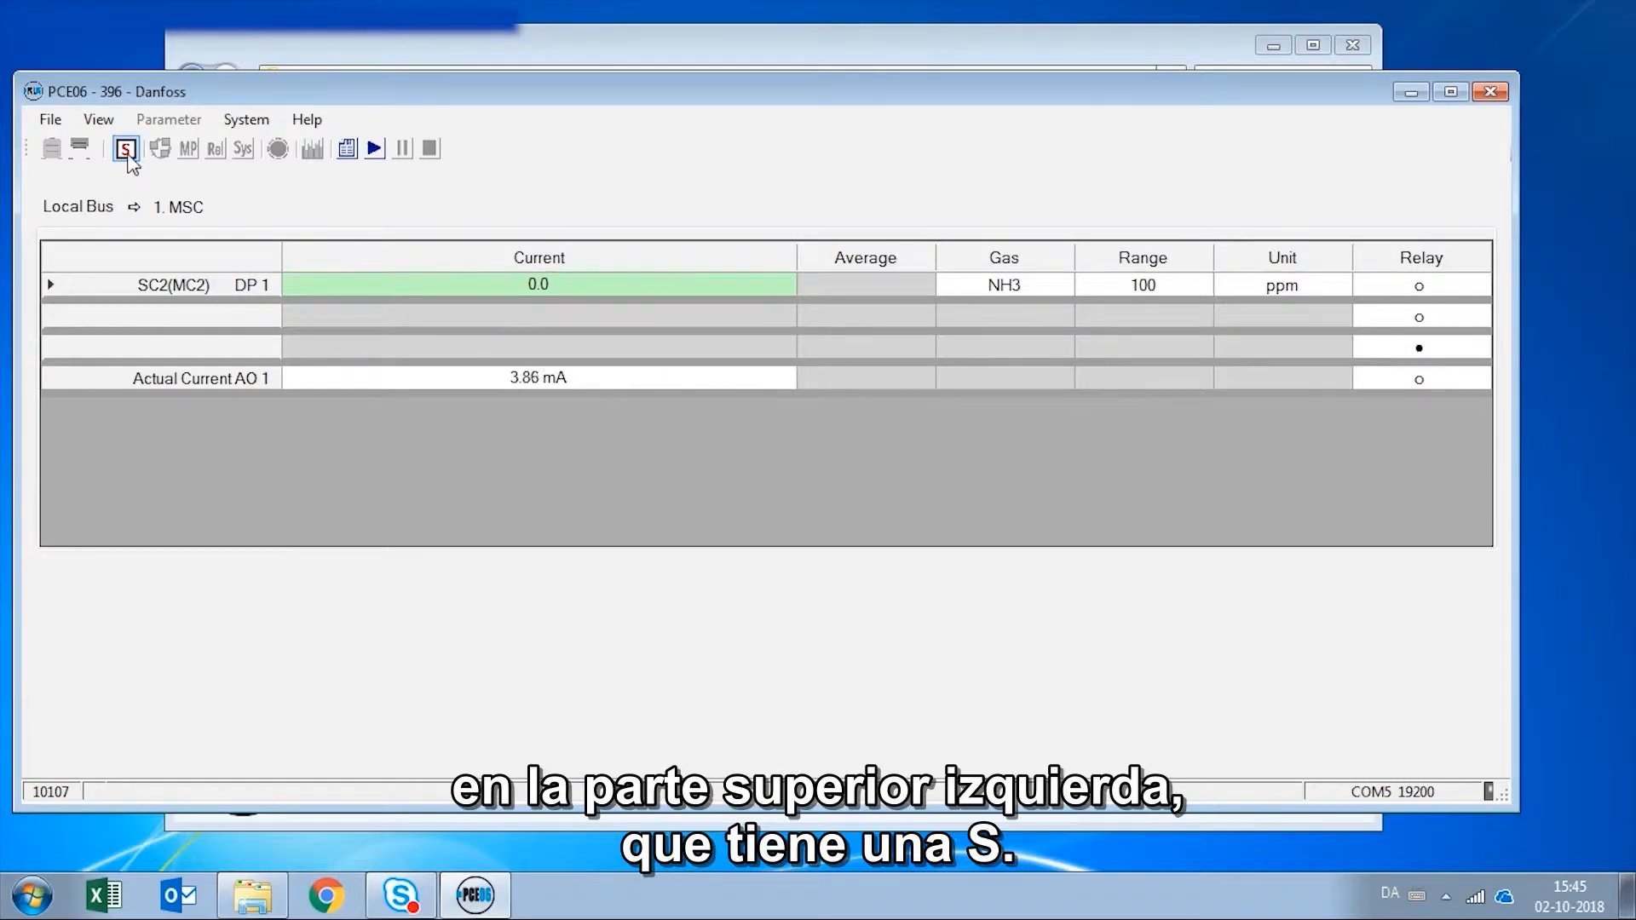
- Enable the detector's service mode and activate Local Alarm Relais
{"action": "left_click", "coordinate": [128, 154]}
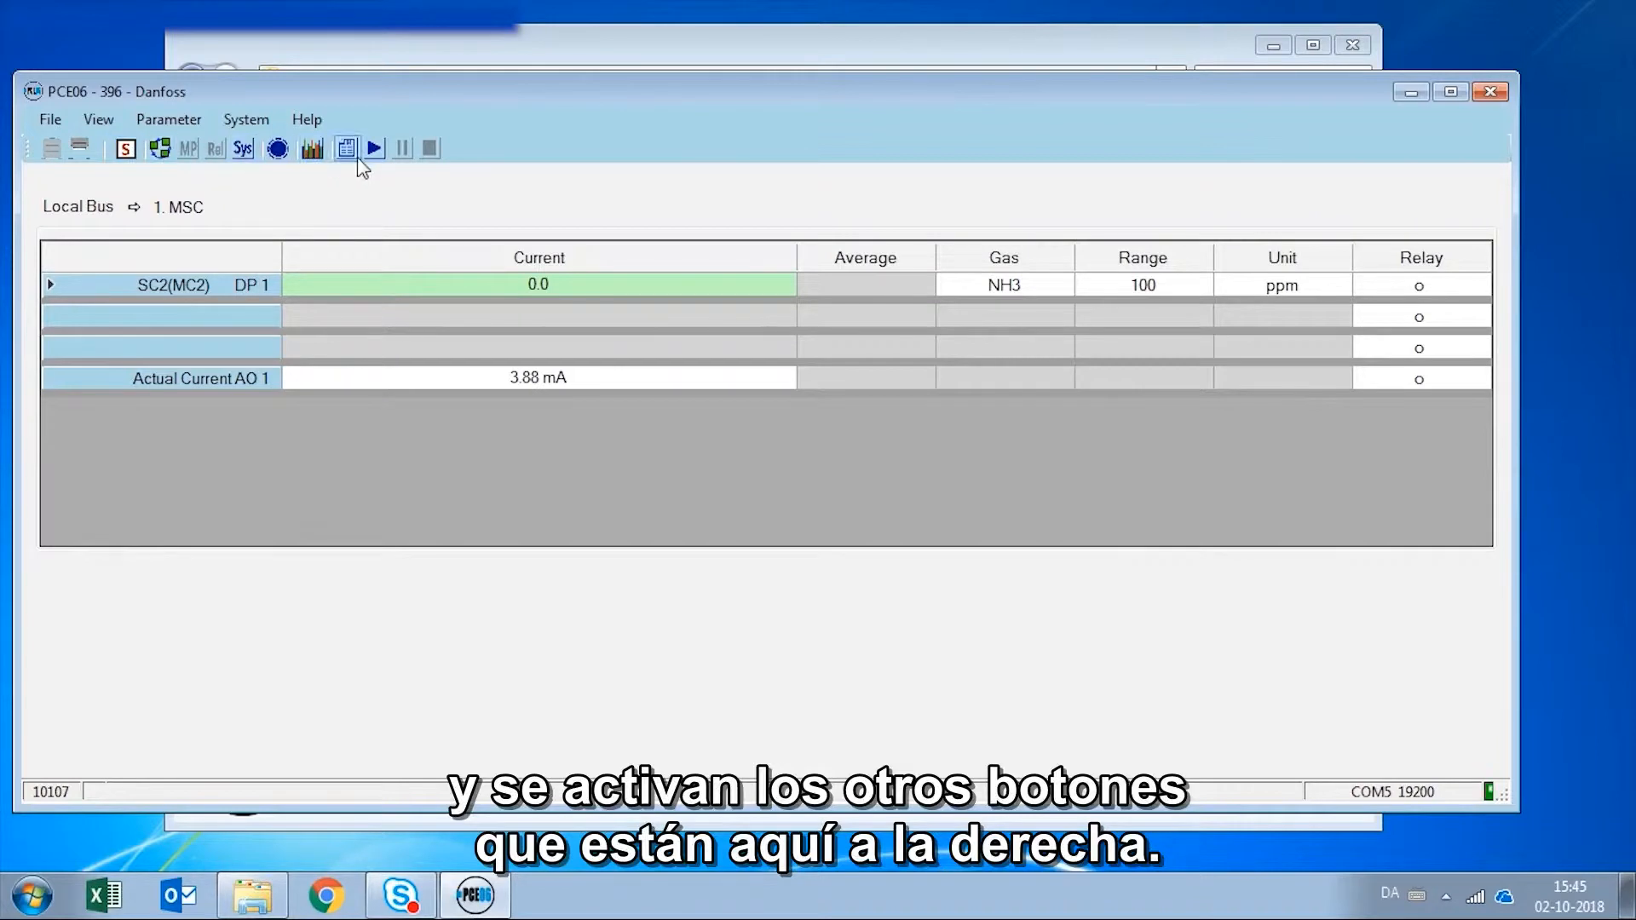
{"action": "left_click", "coordinate": [170, 127]}
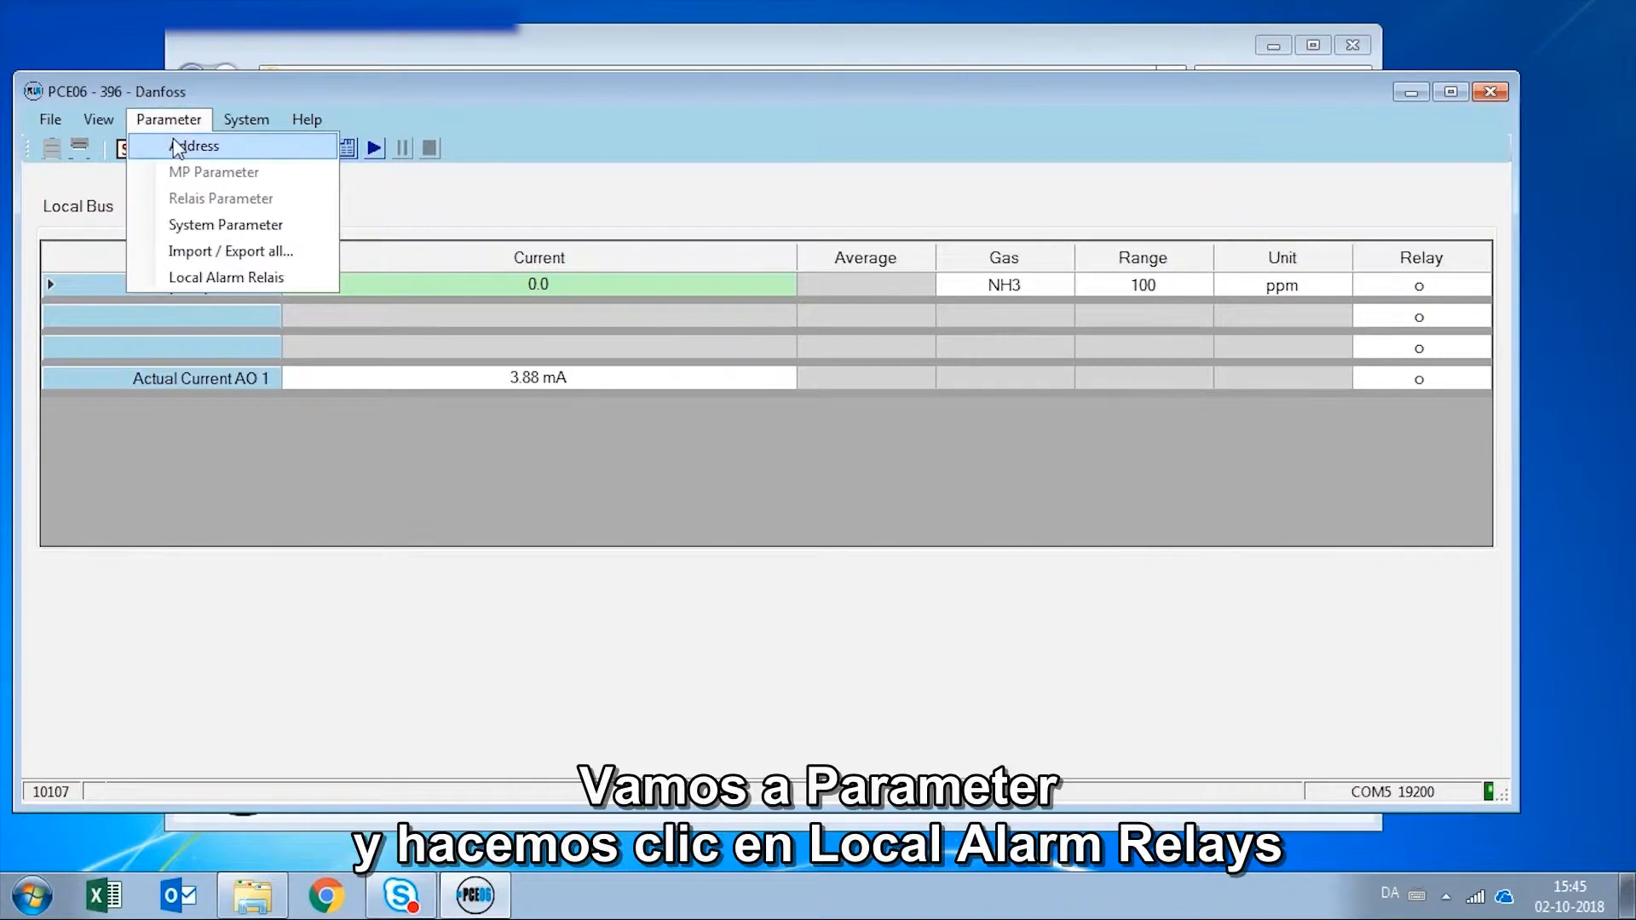
{"action": "left_click", "coordinate": [228, 279]}
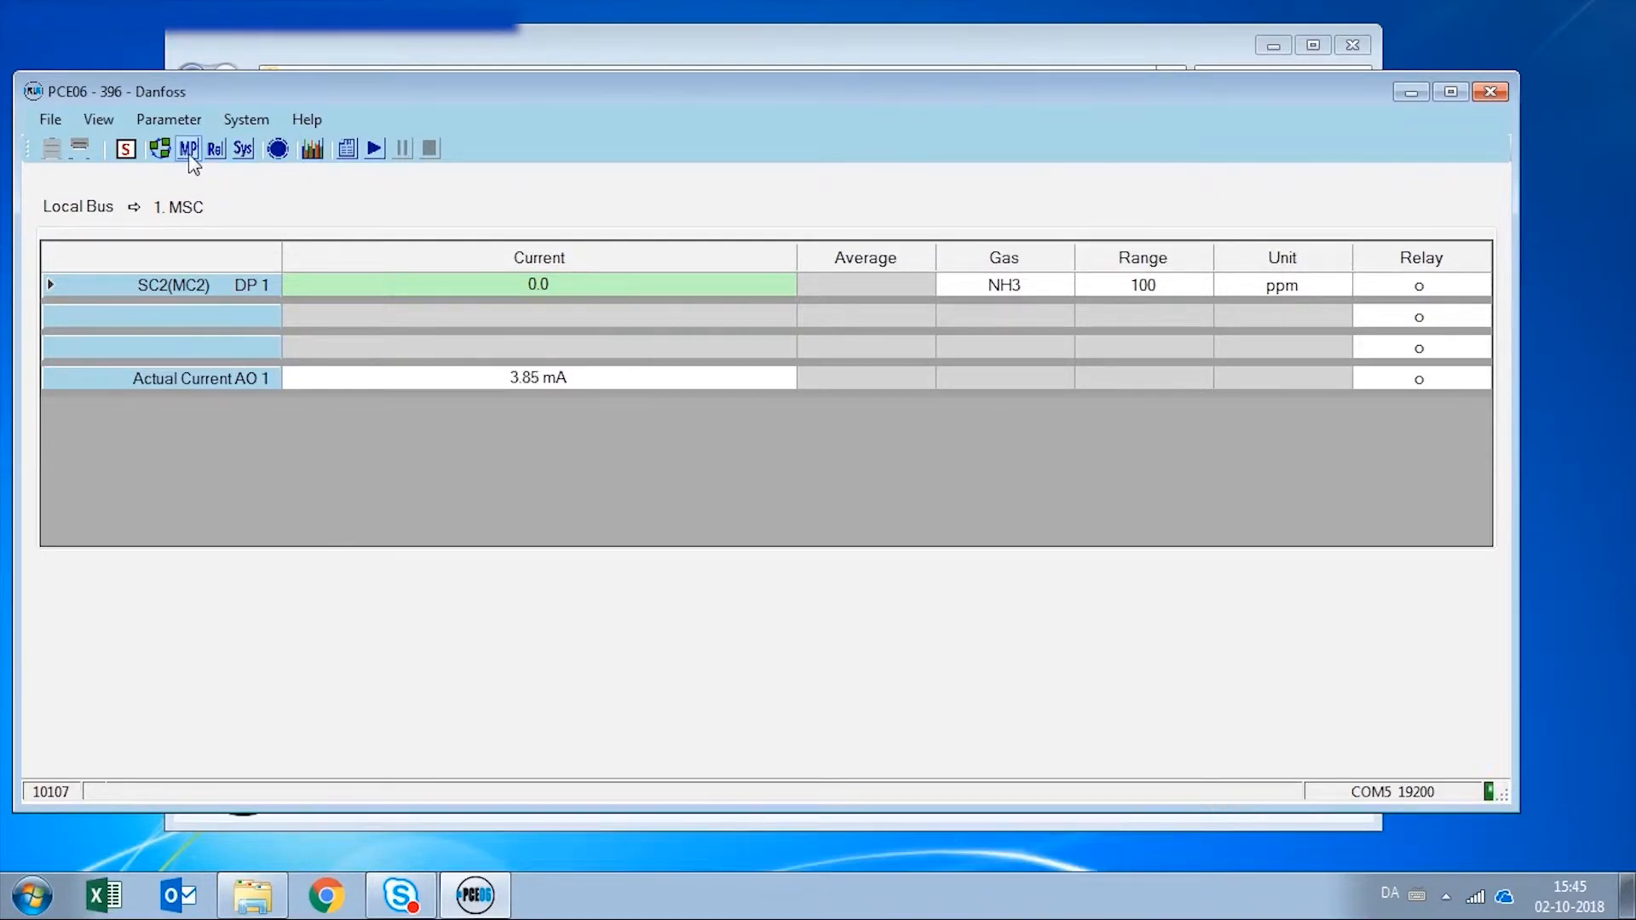
- Read the MP parameters for address 1 from the unit and review its alarm thresholds, relay assignments and latching options
{"action": "left_click", "coordinate": [188, 150]}
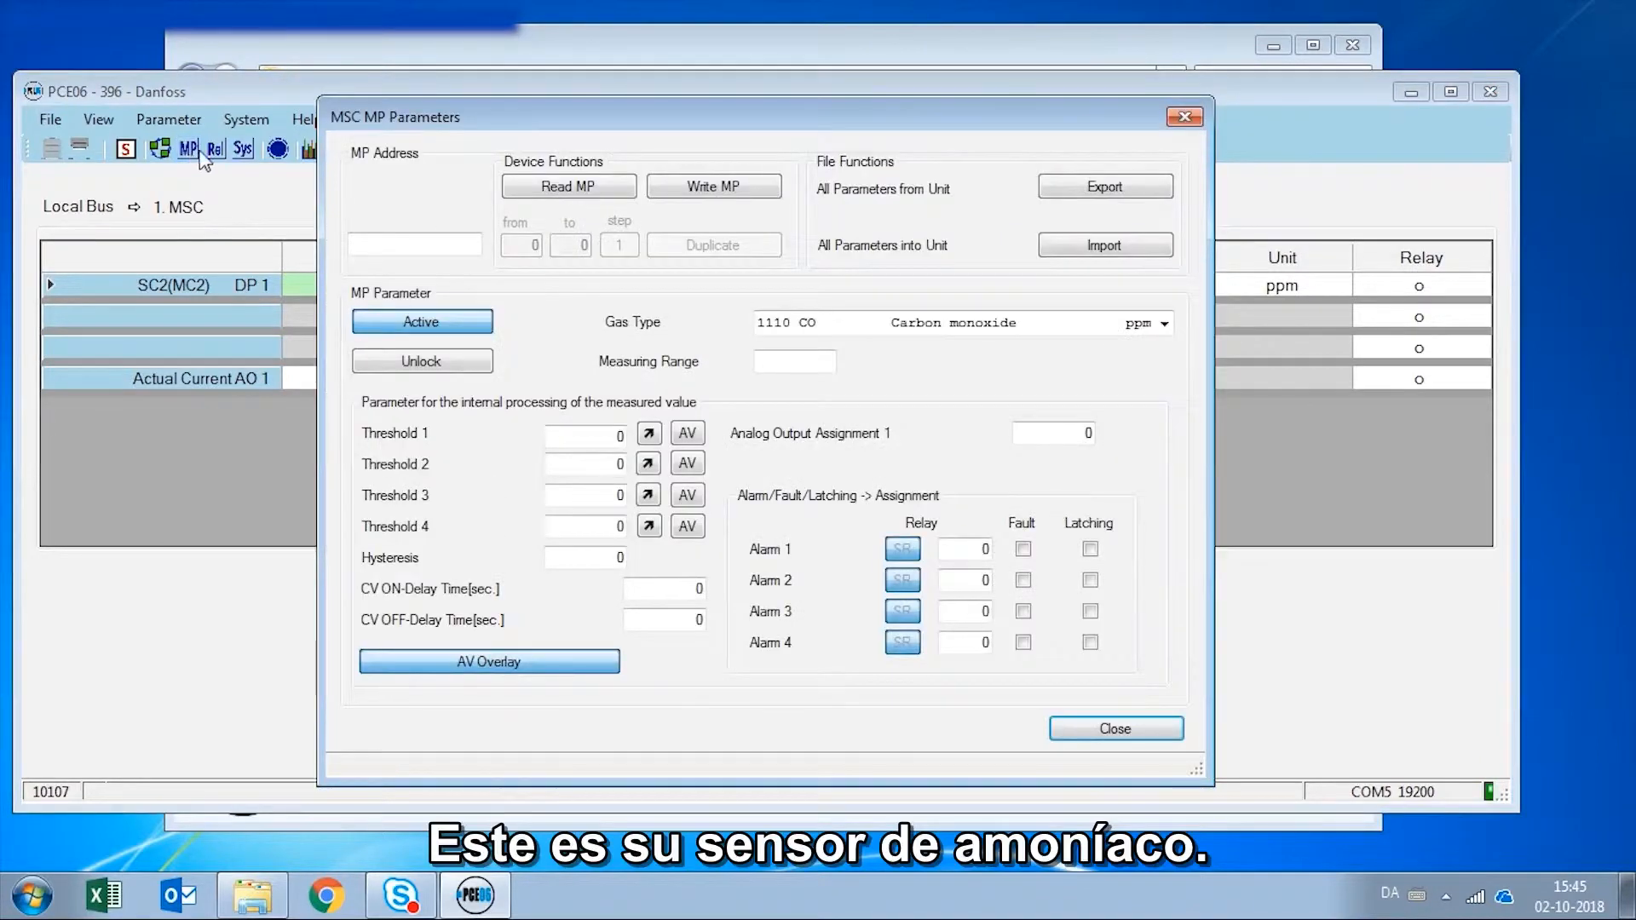
{"action": "left_click", "coordinate": [400, 244]}
{"action": "type", "text": "1"}
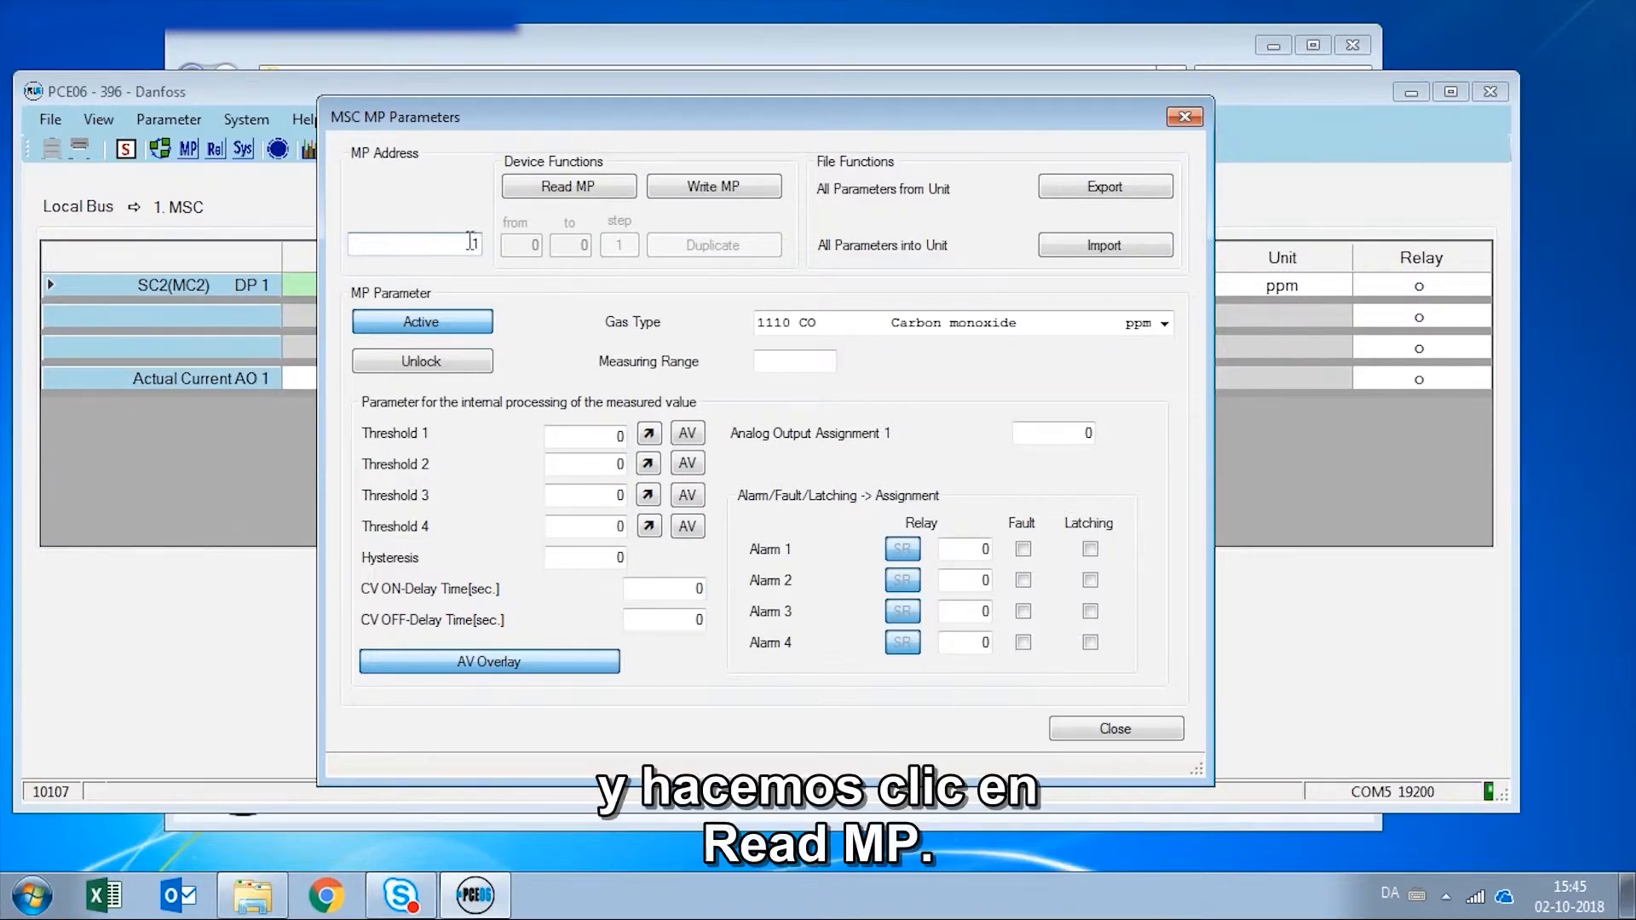
{"action": "left_click", "coordinate": [613, 189]}
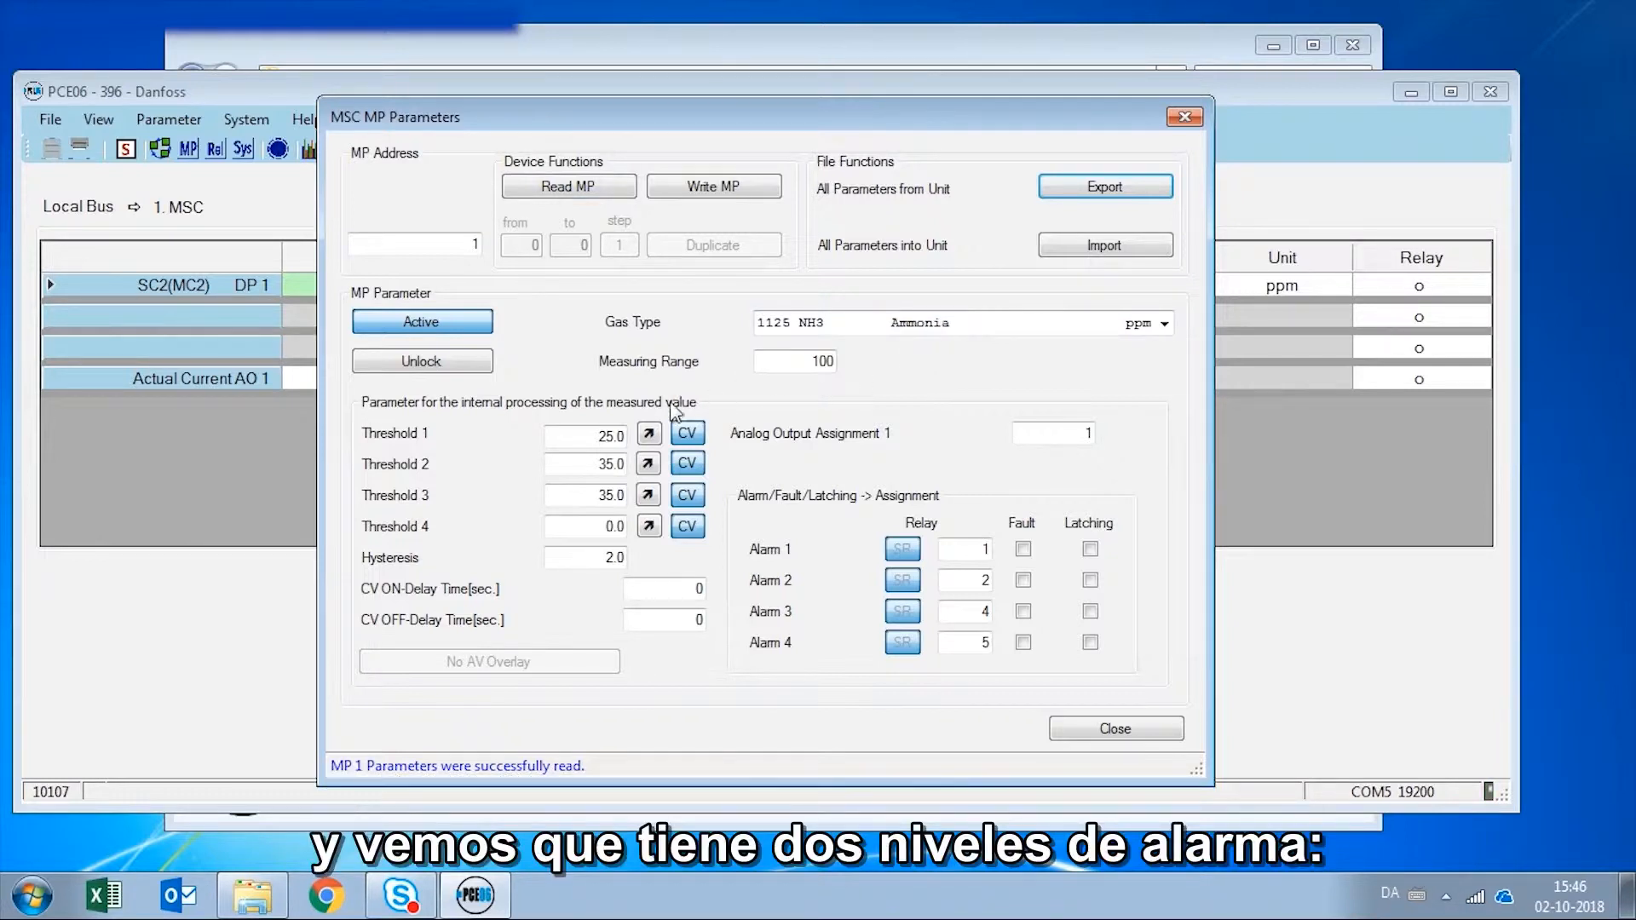
{"action": "left_click_drag", "start_coordinate": [589, 437], "coordinate": [620, 463]}
{"action": "left_click", "coordinate": [610, 464]}
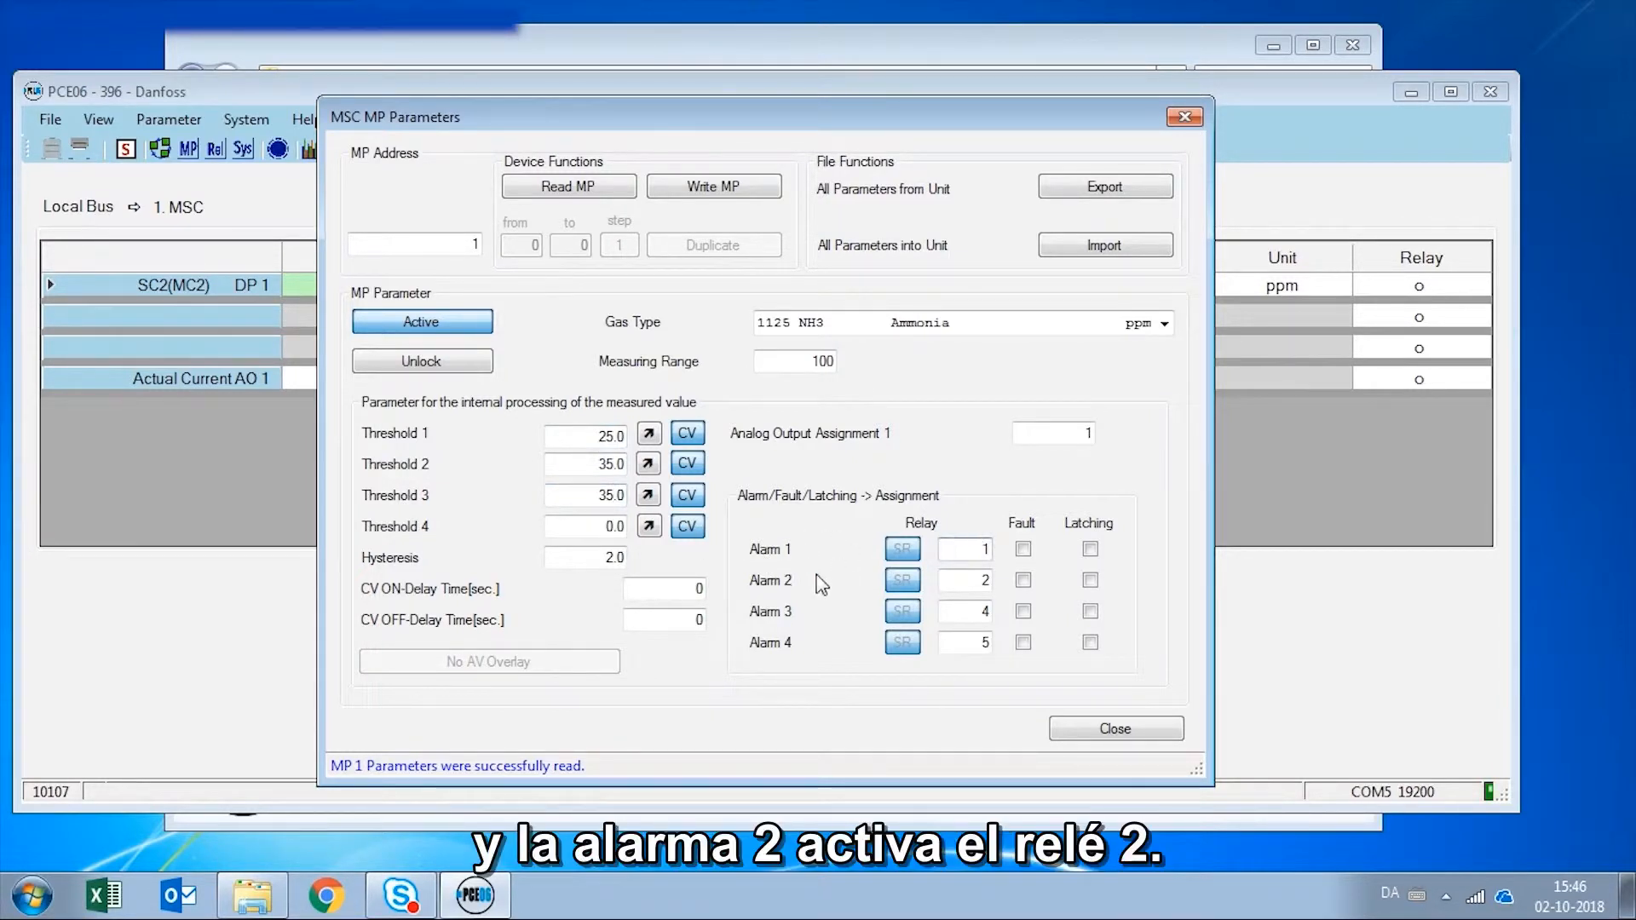
{"action": "left_click", "coordinate": [977, 586]}
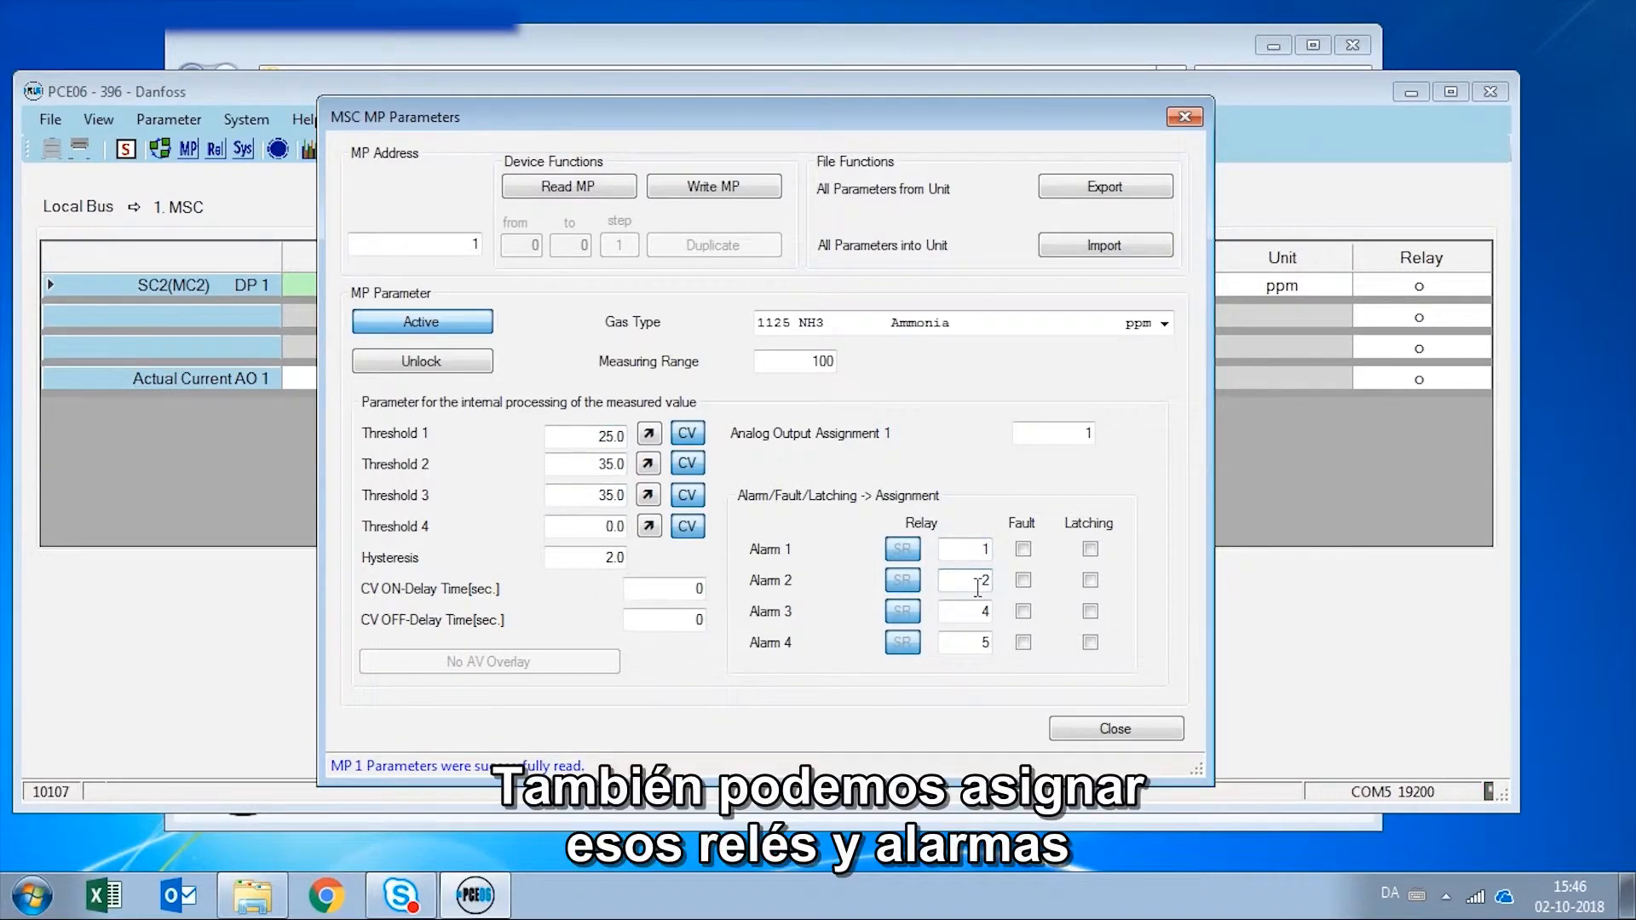
{"action": "left_click", "coordinate": [1092, 551]}
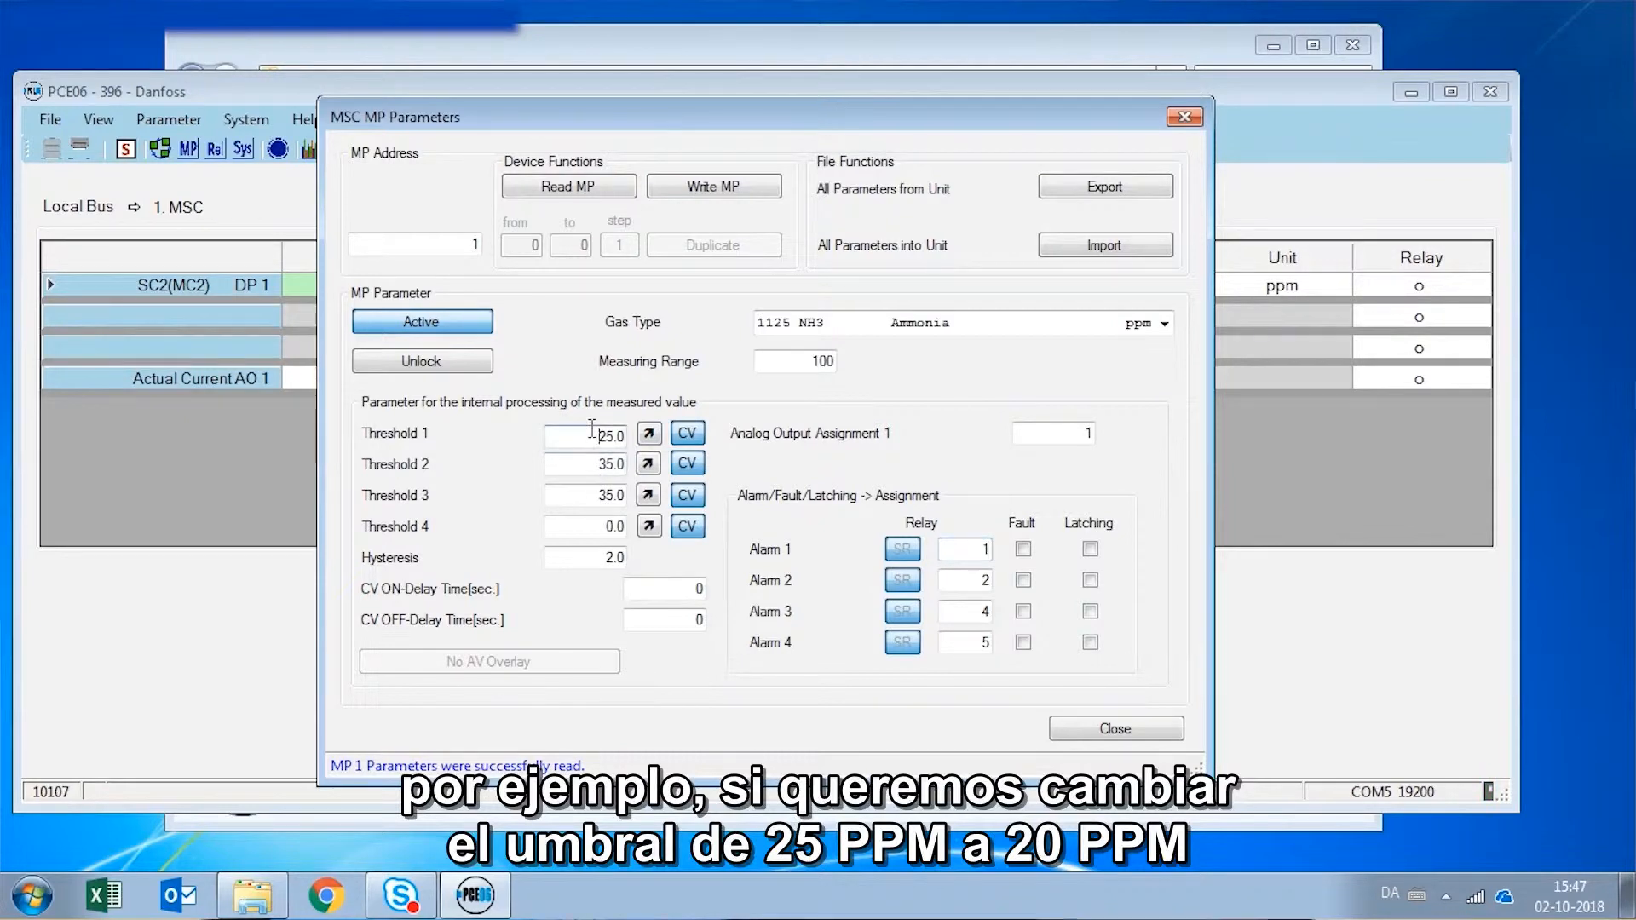
- Set Threshold 1 of MP 1 to 20 ppm, write the parameters to the unit and close the MP parameters
{"action": "left_click_drag", "start_coordinate": [596, 431], "coordinate": [627, 437]}
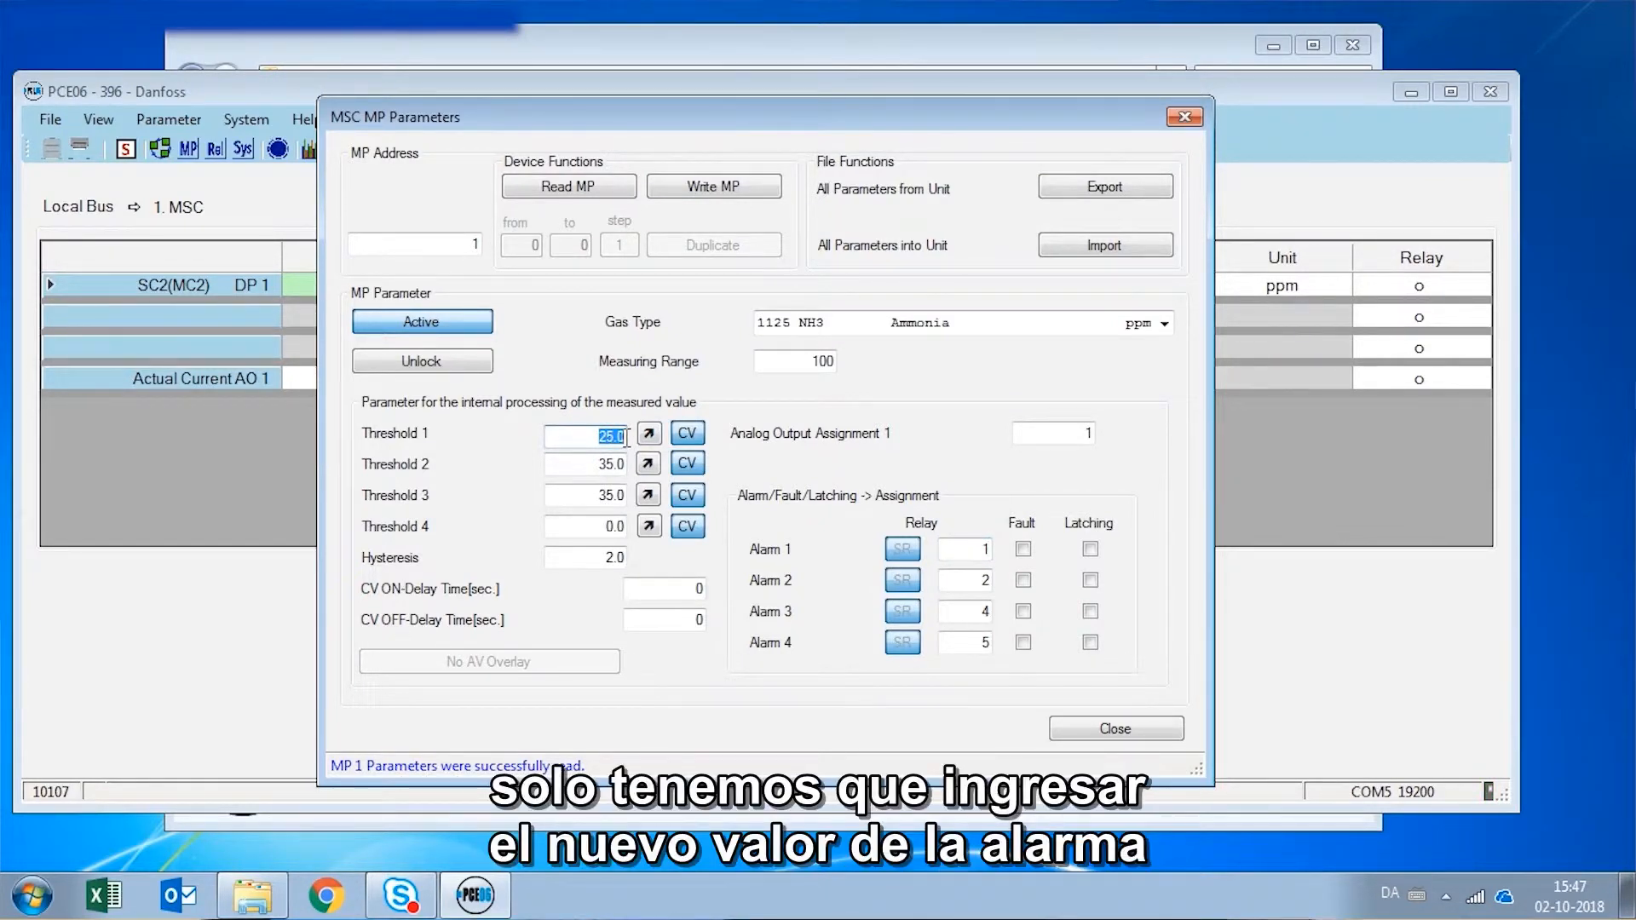
{"action": "type", "text": "20"}
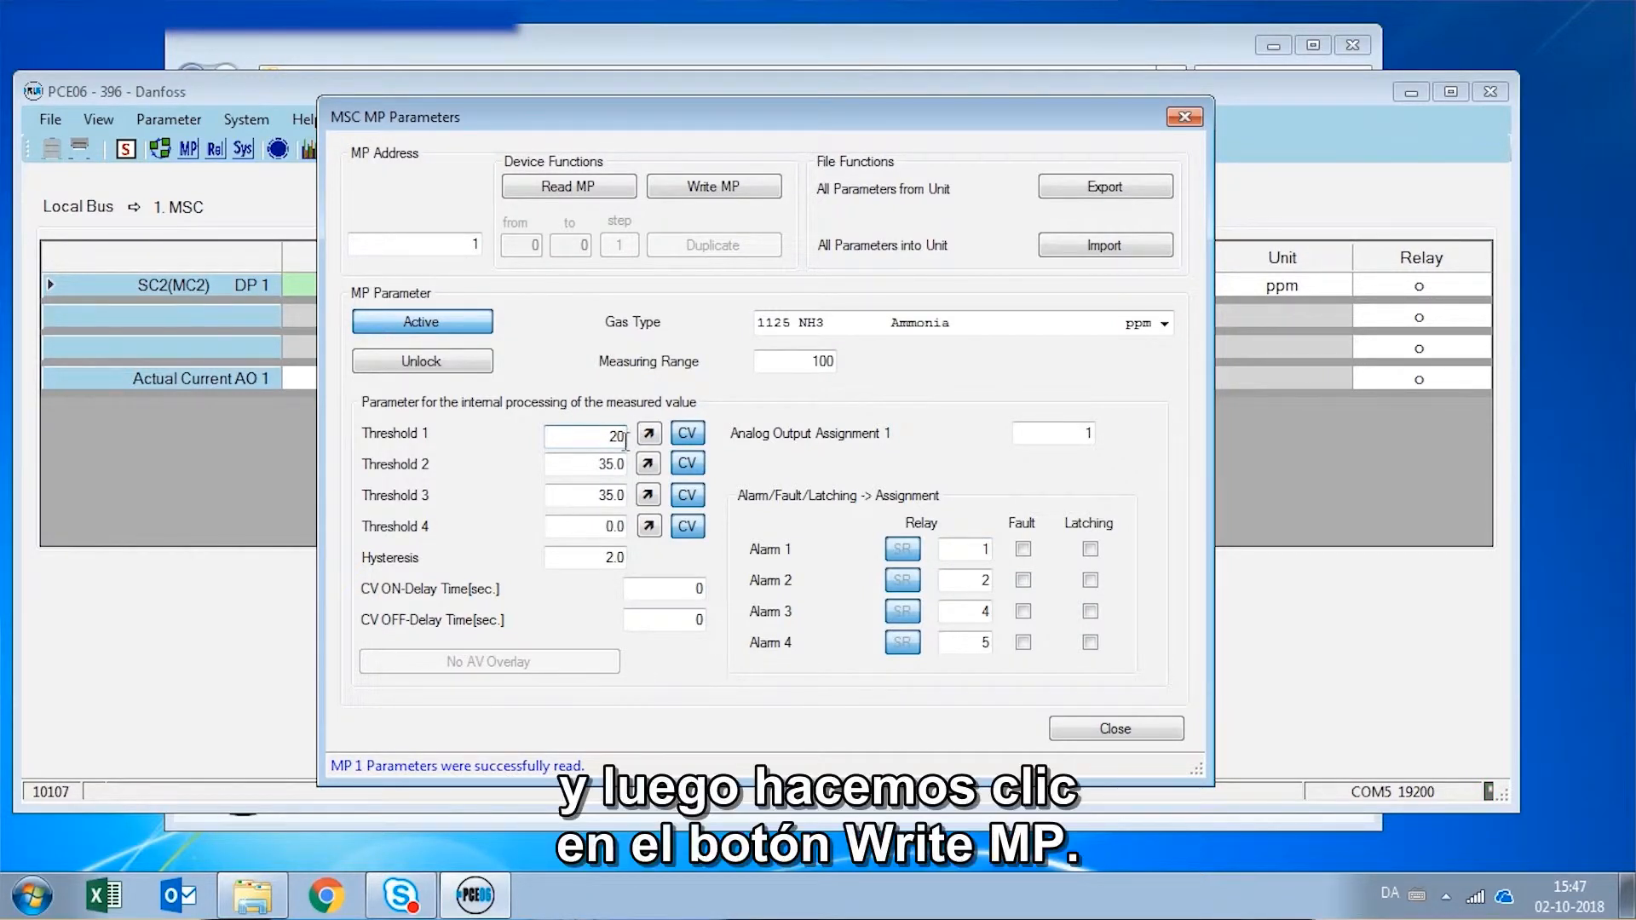
{"action": "left_click", "coordinate": [718, 189]}
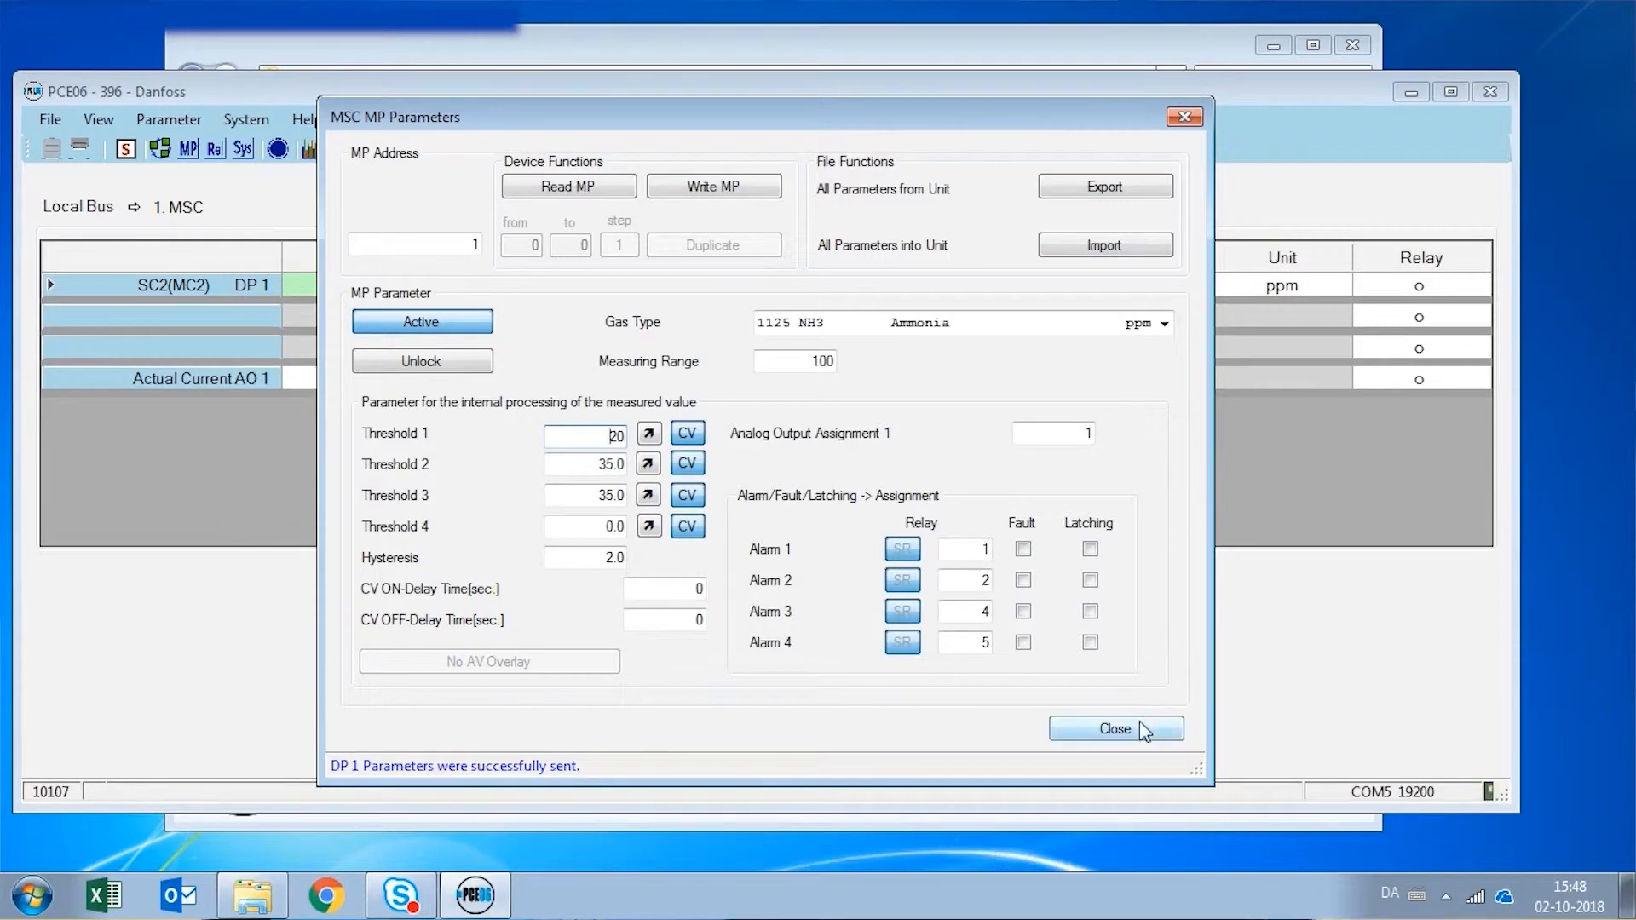
{"action": "left_click", "coordinate": [1117, 729]}
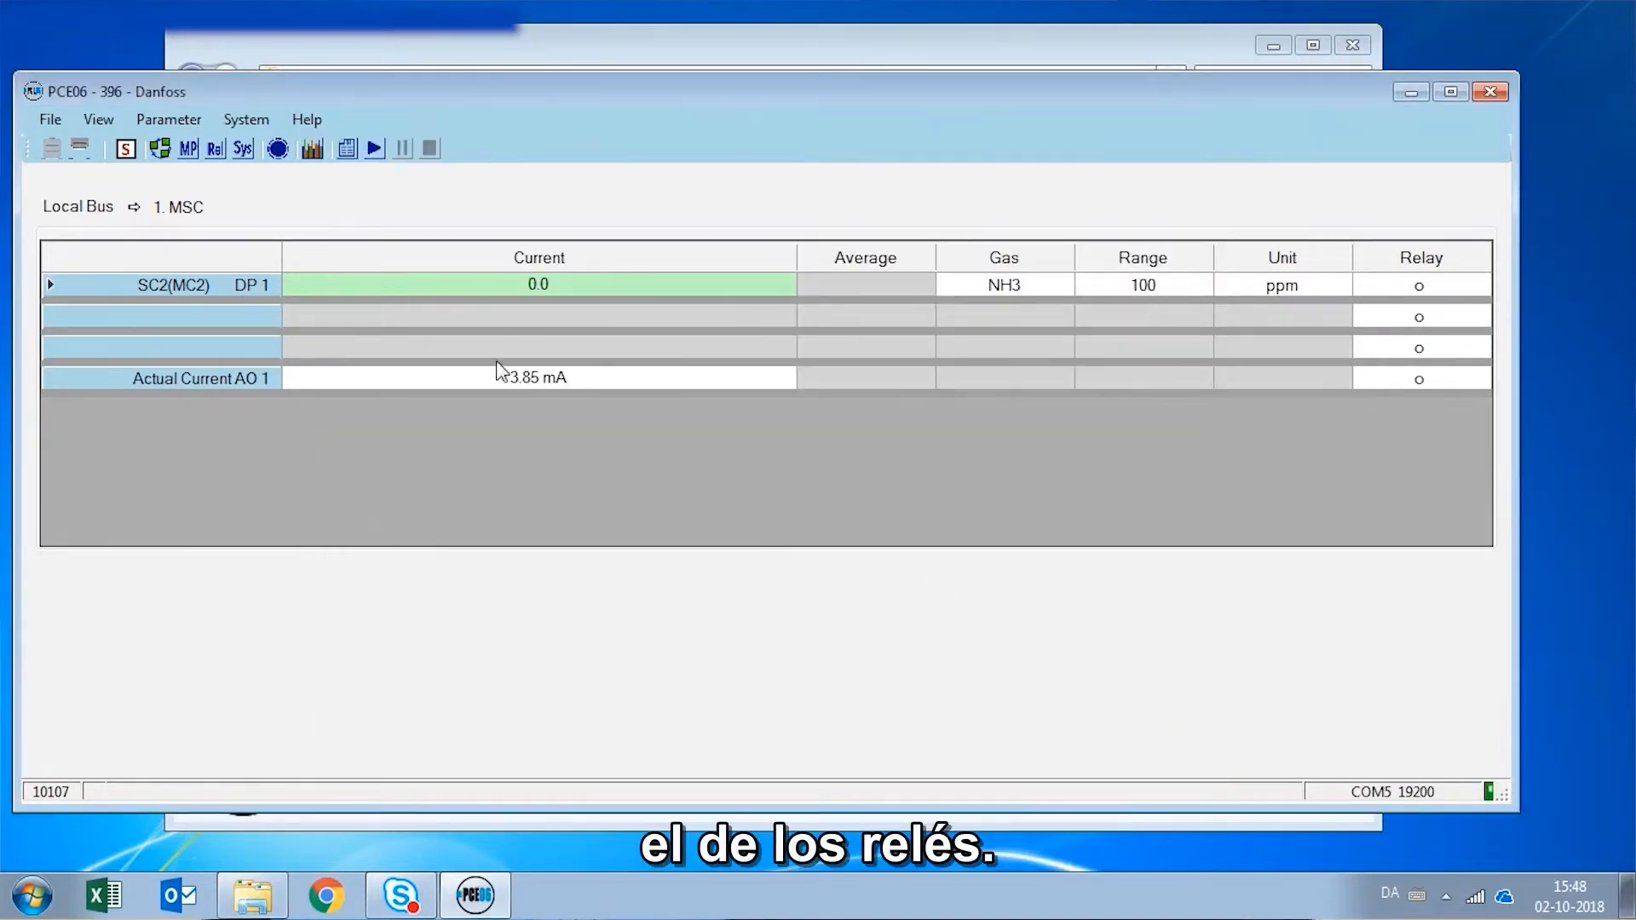
- Read the relay parameters for relay address 1 from the unit
{"action": "left_click", "coordinate": [216, 150]}
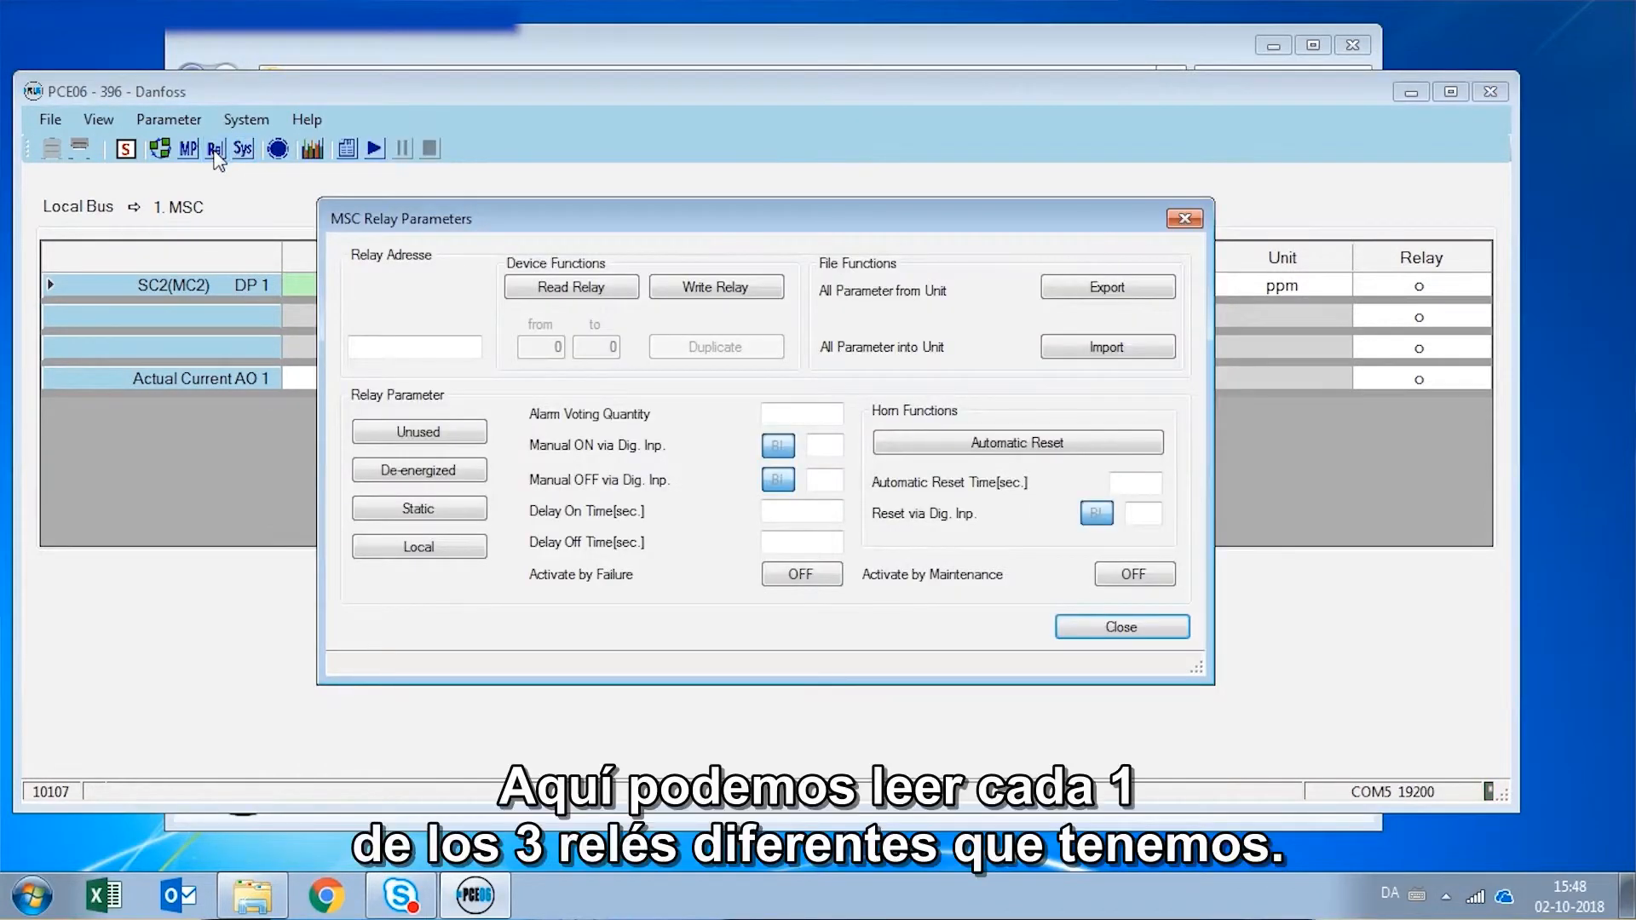
{"action": "left_click", "coordinate": [435, 346]}
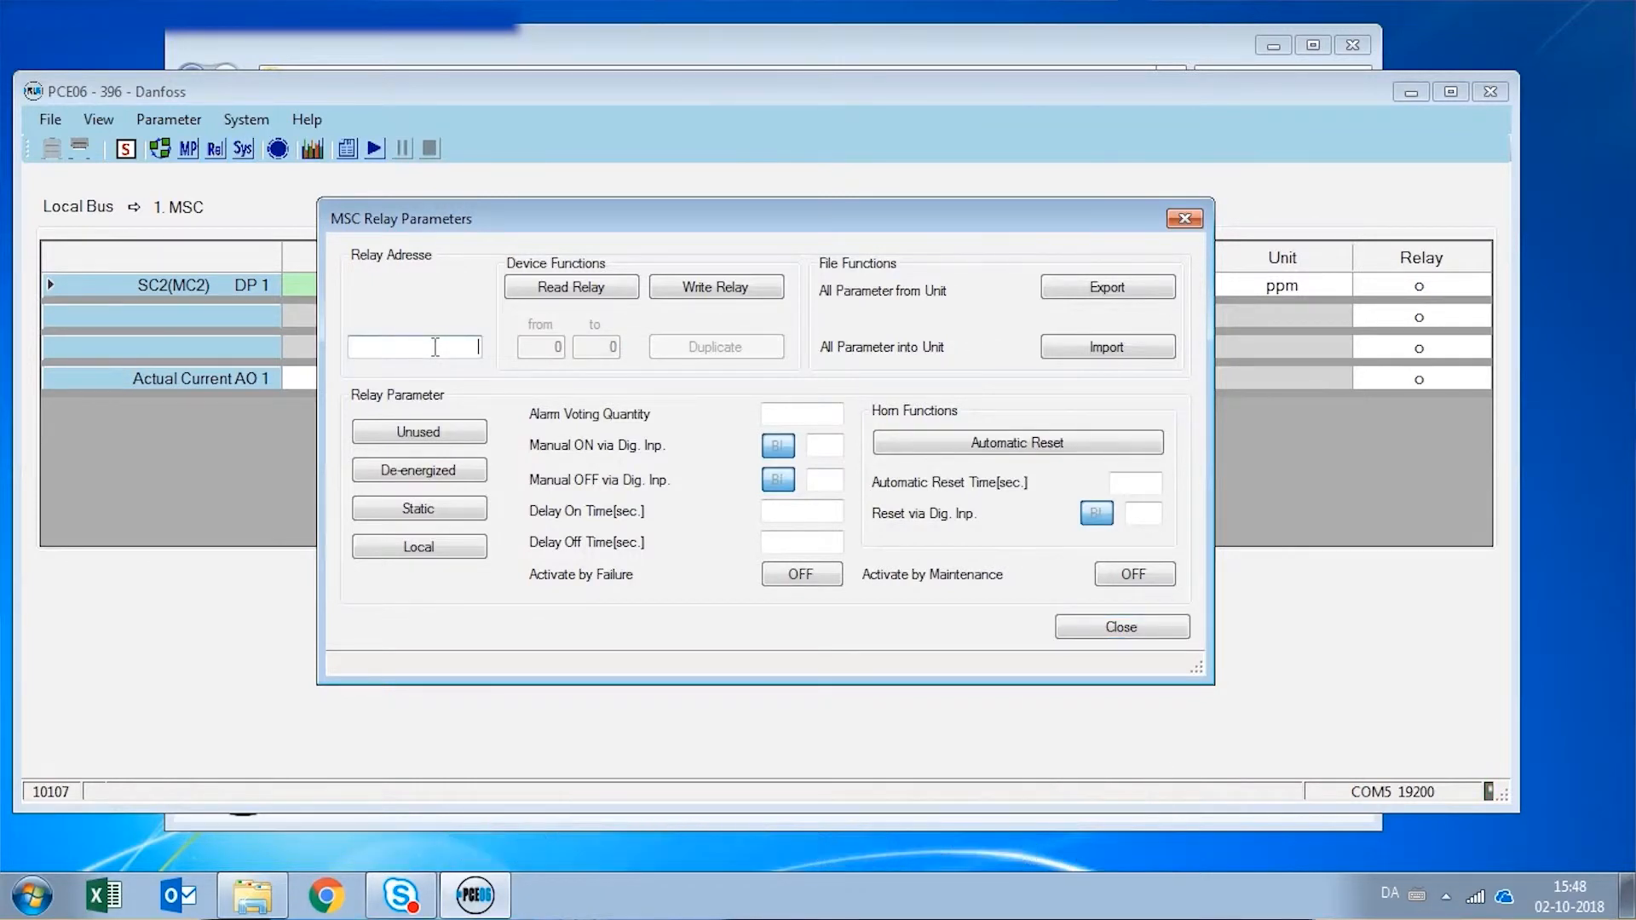
{"action": "type", "text": "1"}
{"action": "left_click", "coordinate": [608, 290]}
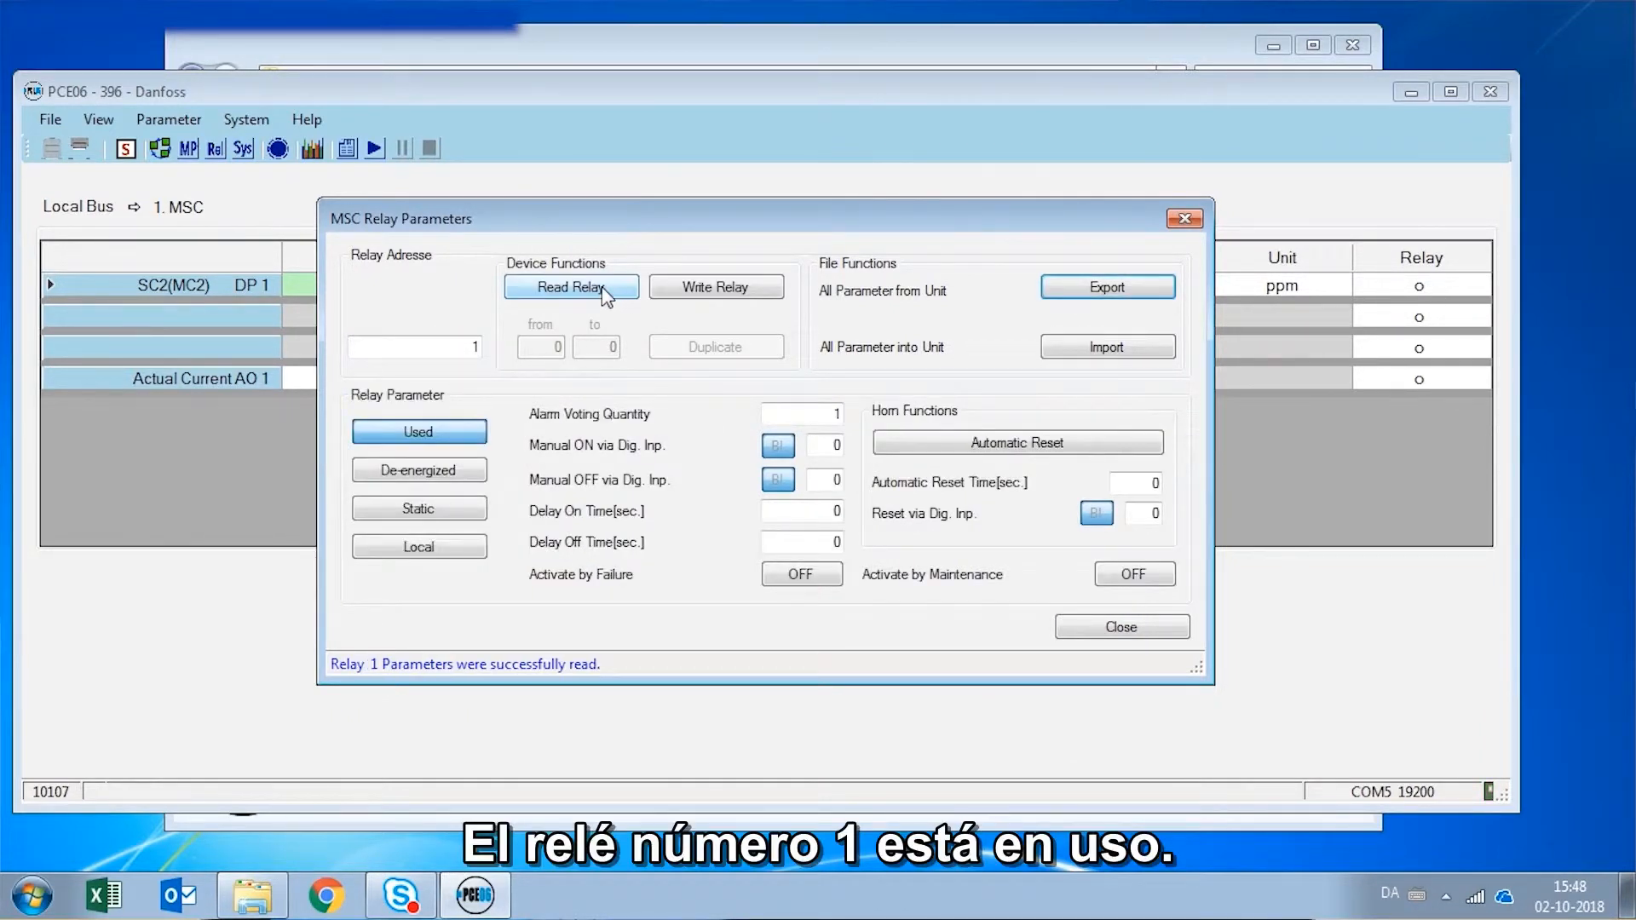
- Try the Unused, Energized, Flash and Remote options on relay 1, restoring Used, De-energized, Static and Local each time
{"action": "left_click", "coordinate": [463, 431]}
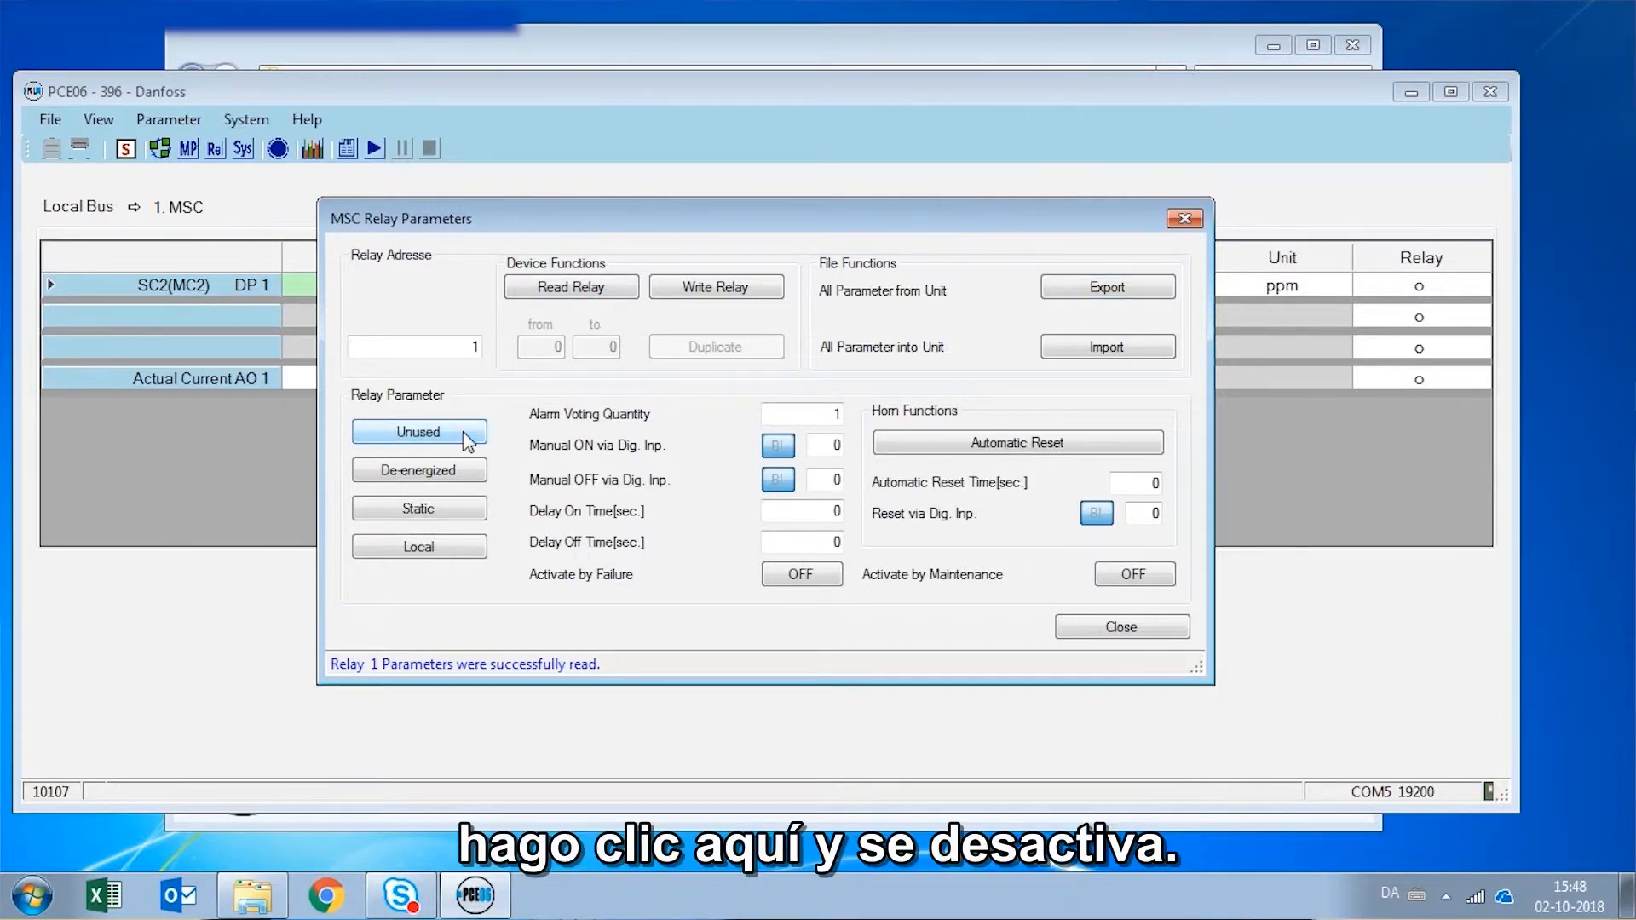
{"action": "left_click", "coordinate": [468, 438]}
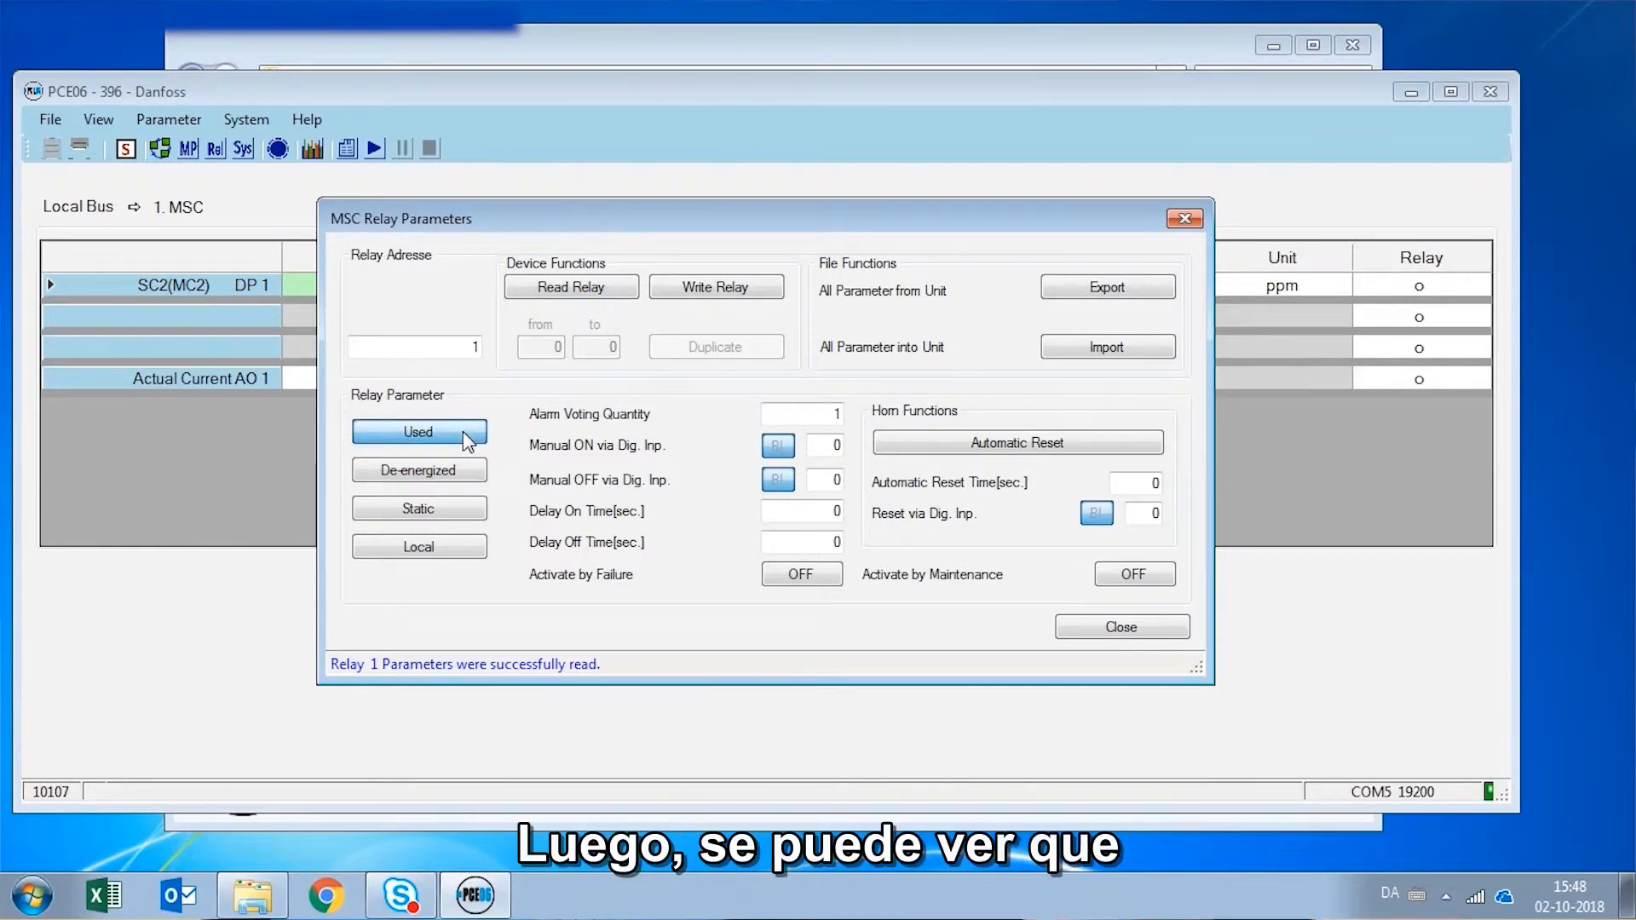
{"action": "left_click", "coordinate": [473, 479]}
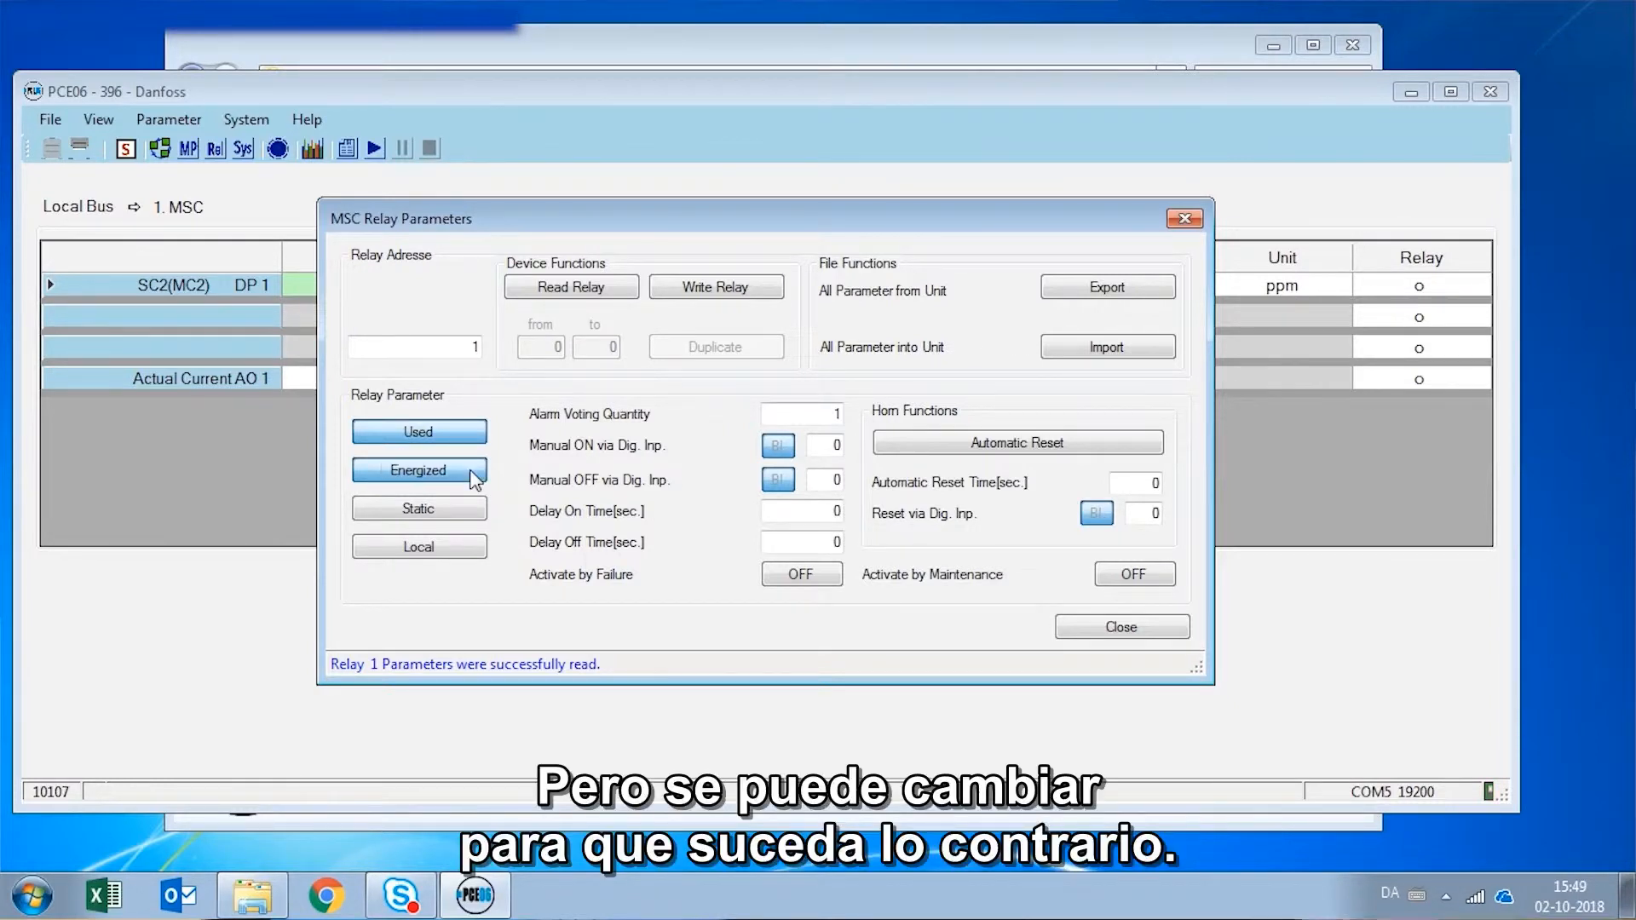
{"action": "left_click", "coordinate": [473, 479]}
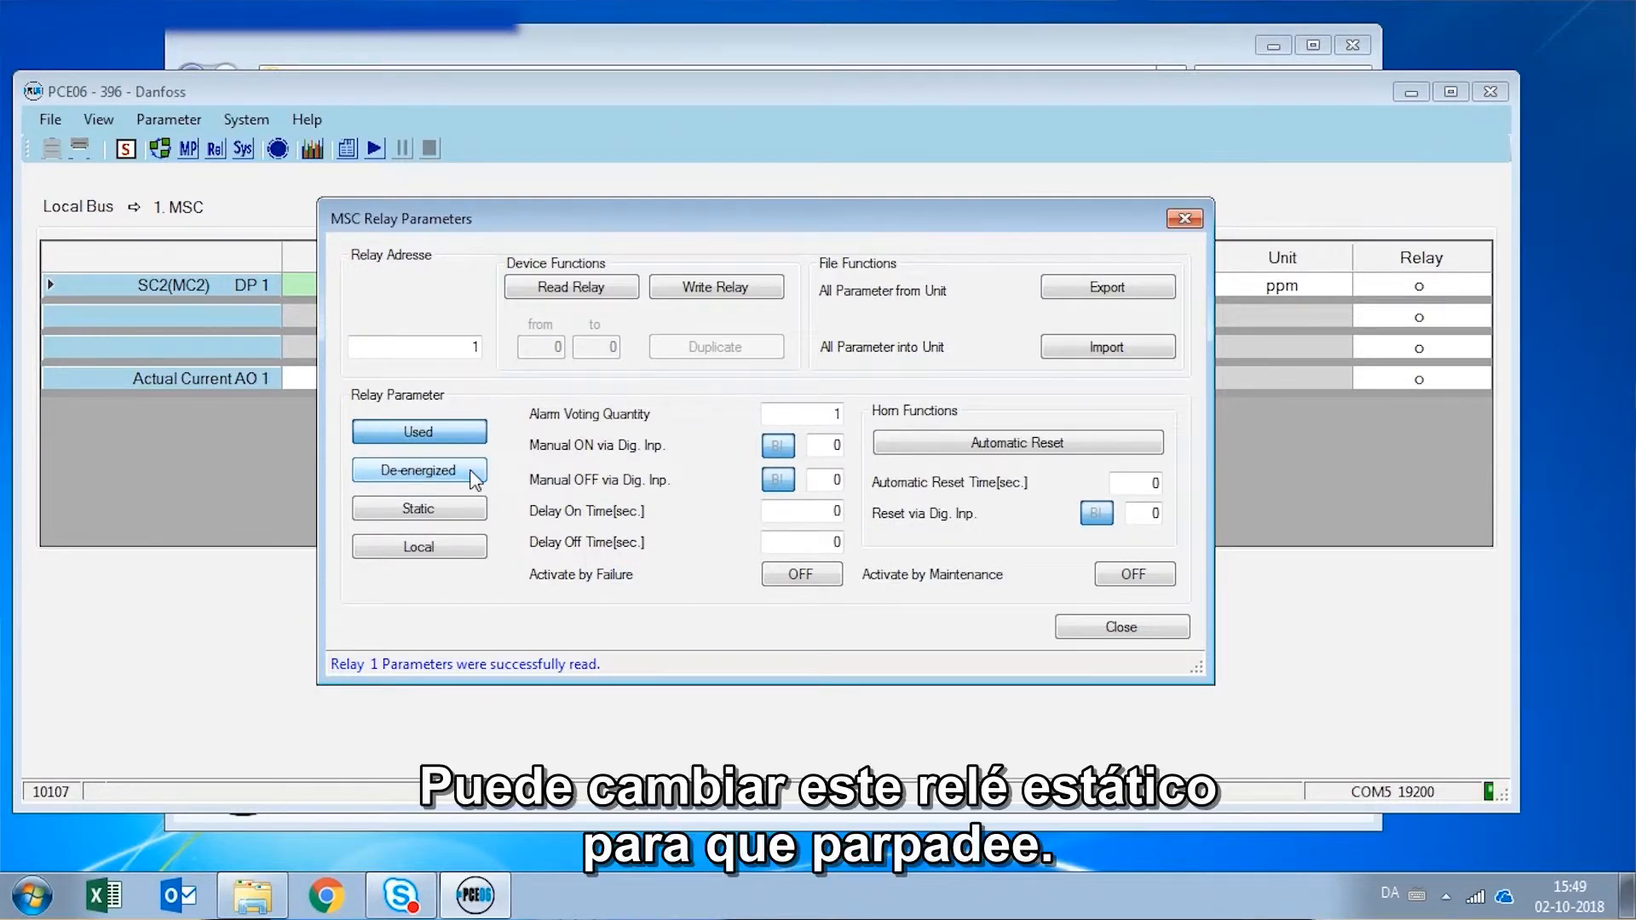
{"action": "left_click", "coordinate": [461, 515]}
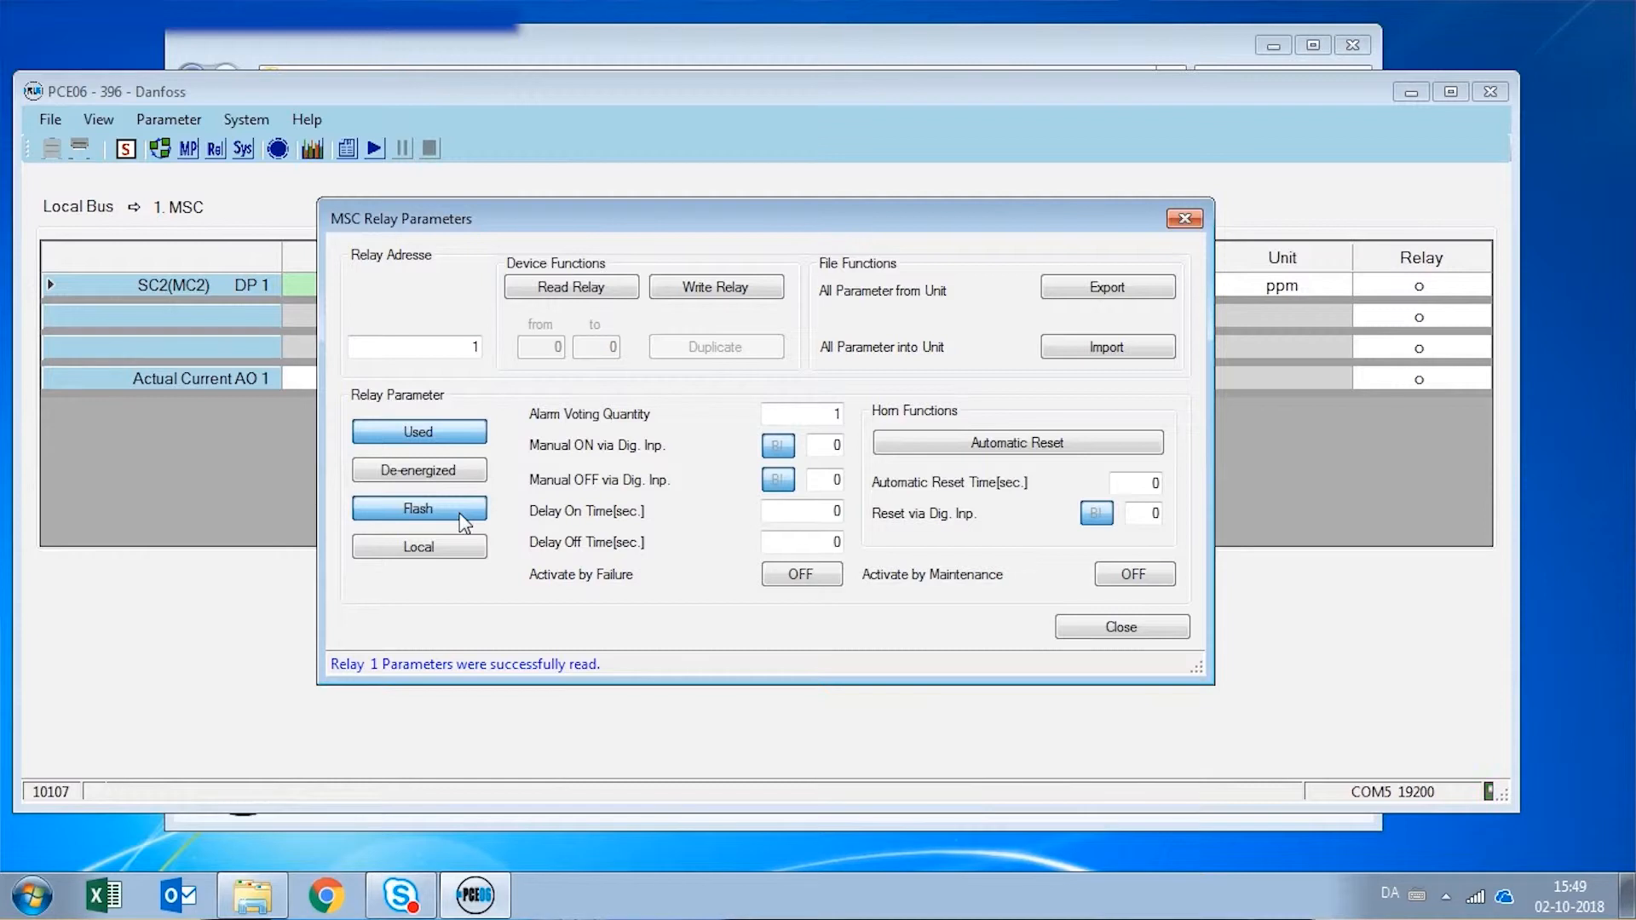
{"action": "left_click", "coordinate": [460, 514]}
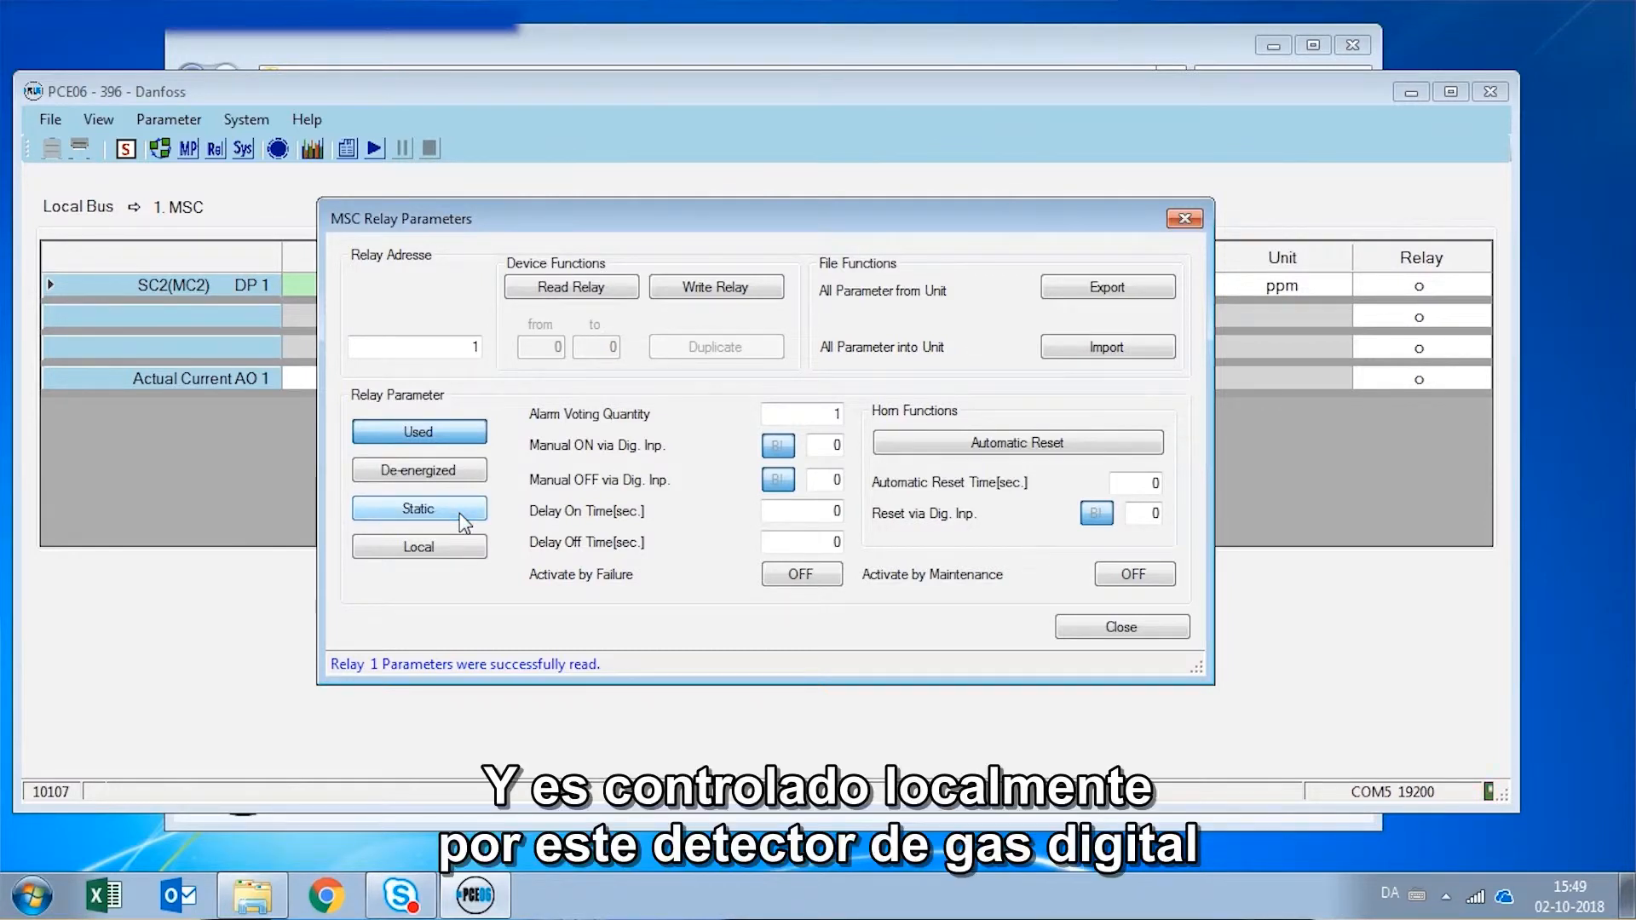
{"action": "left_click", "coordinate": [471, 558]}
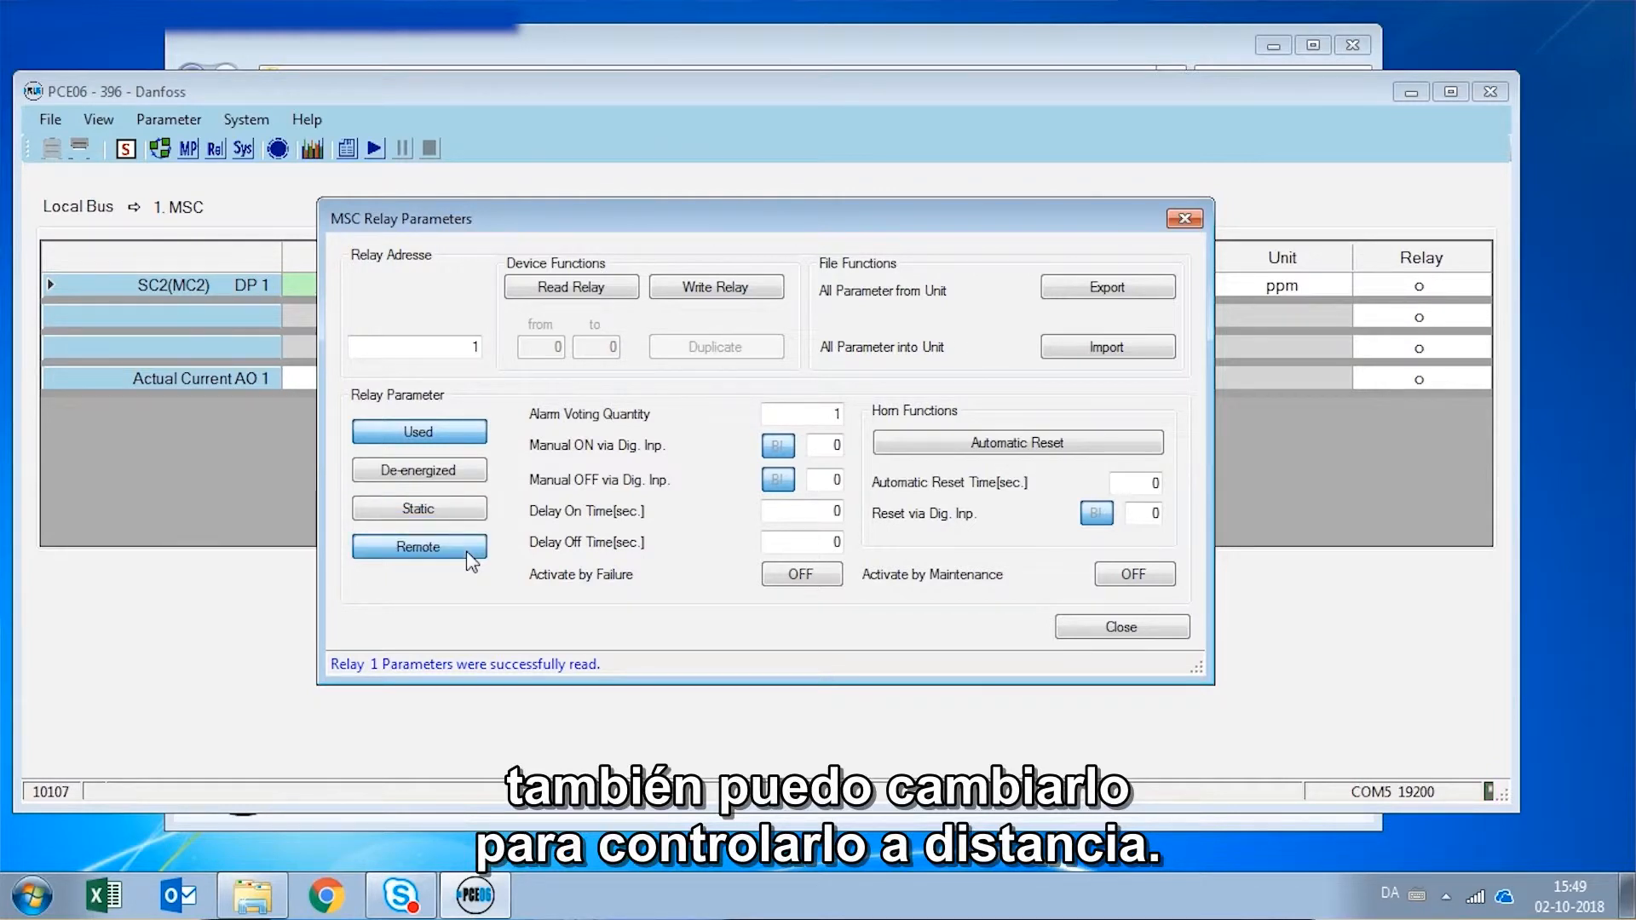
{"action": "left_click", "coordinate": [471, 558]}
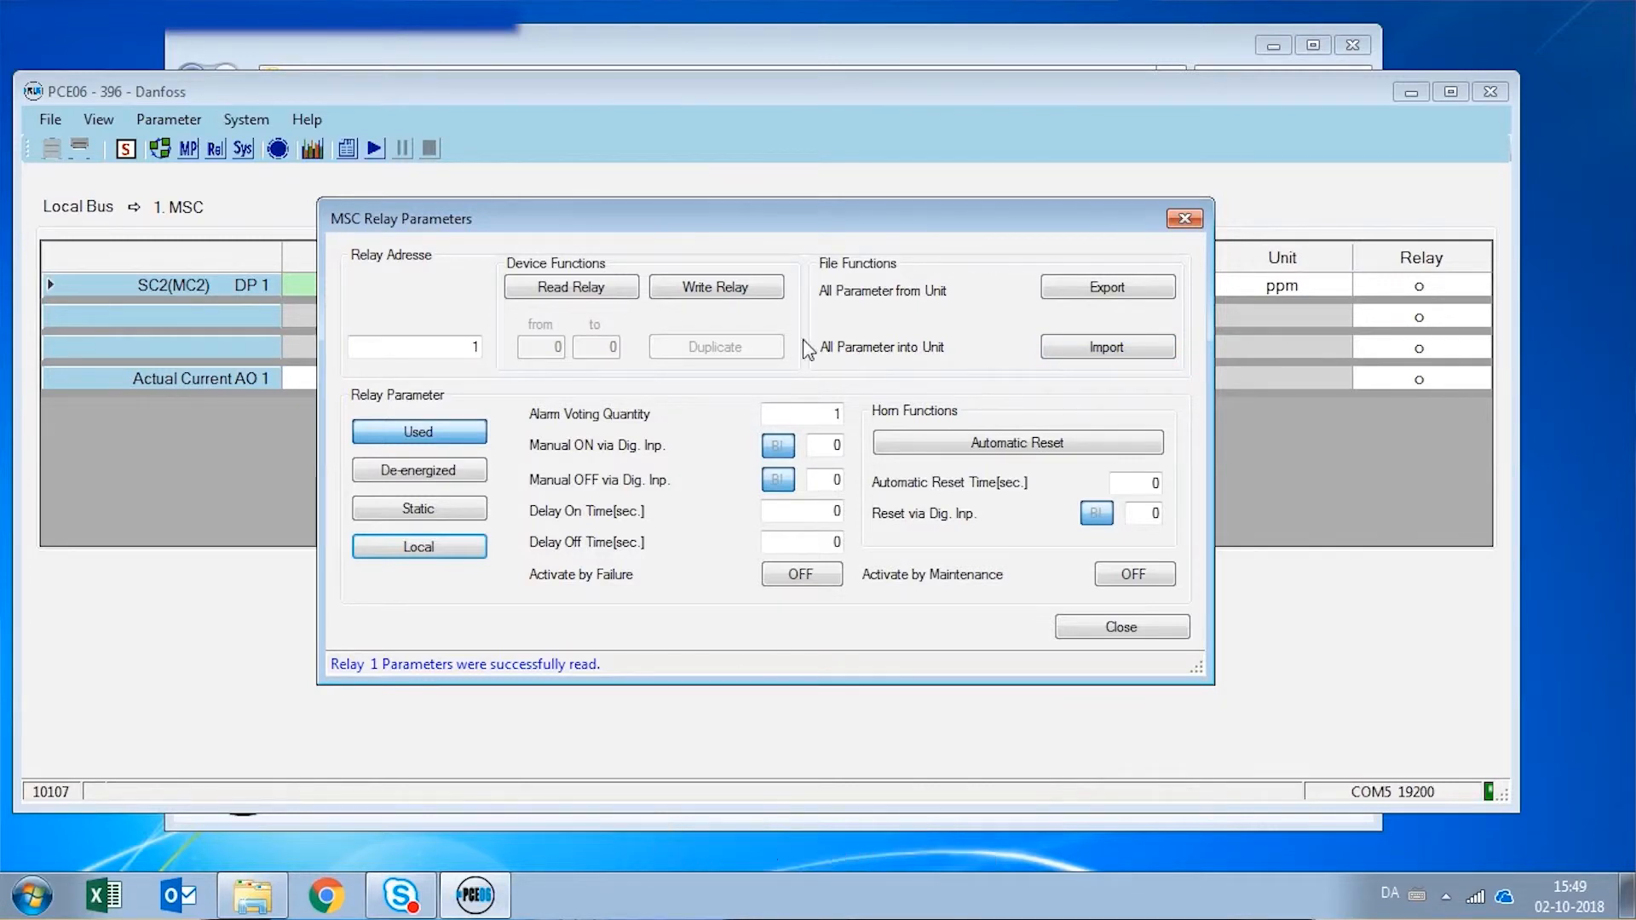
- Read the relay parameters for relay address 2 and close the relay parameters
{"action": "double_click", "coordinate": [474, 347]}
{"action": "type", "text": "2"}
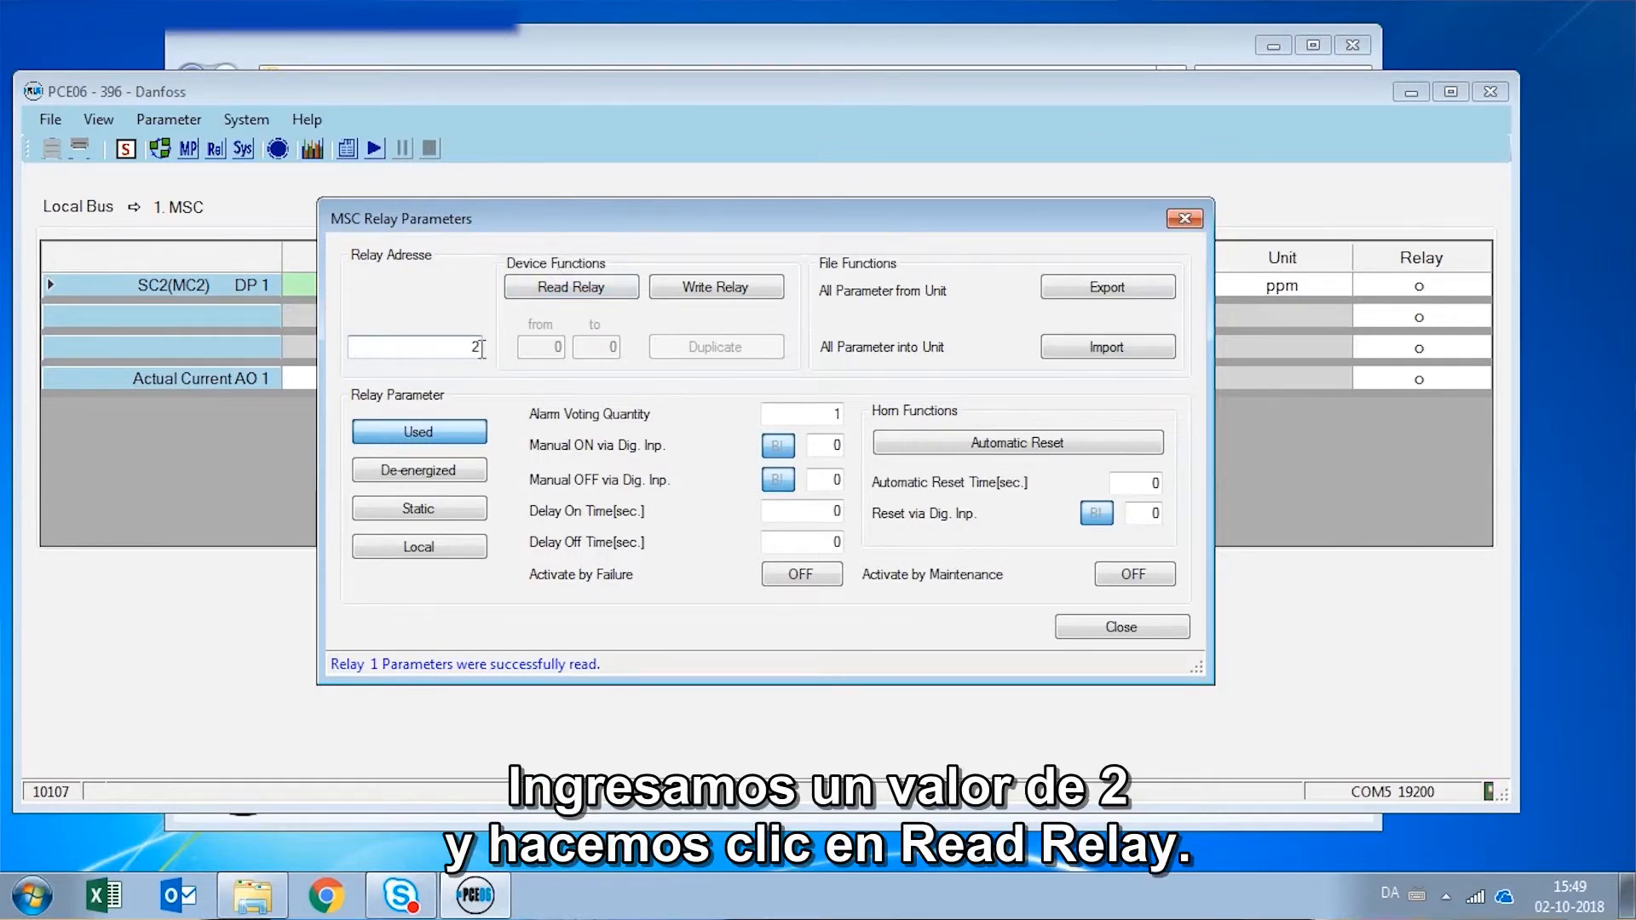
{"action": "left_click", "coordinate": [557, 288]}
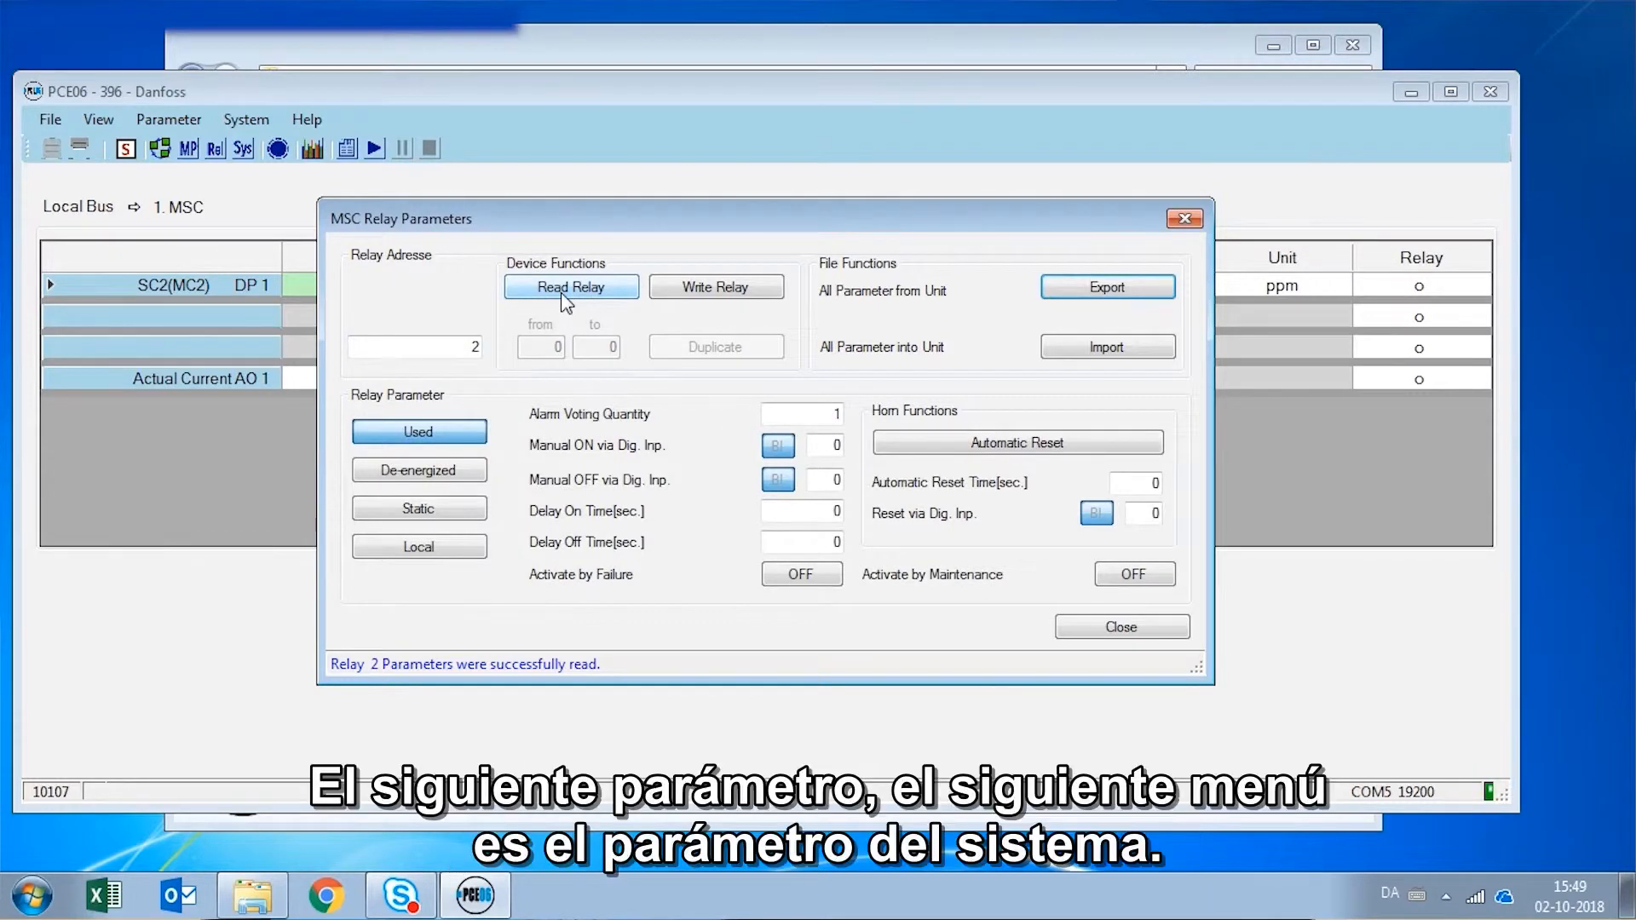
{"action": "left_click", "coordinate": [1184, 220]}
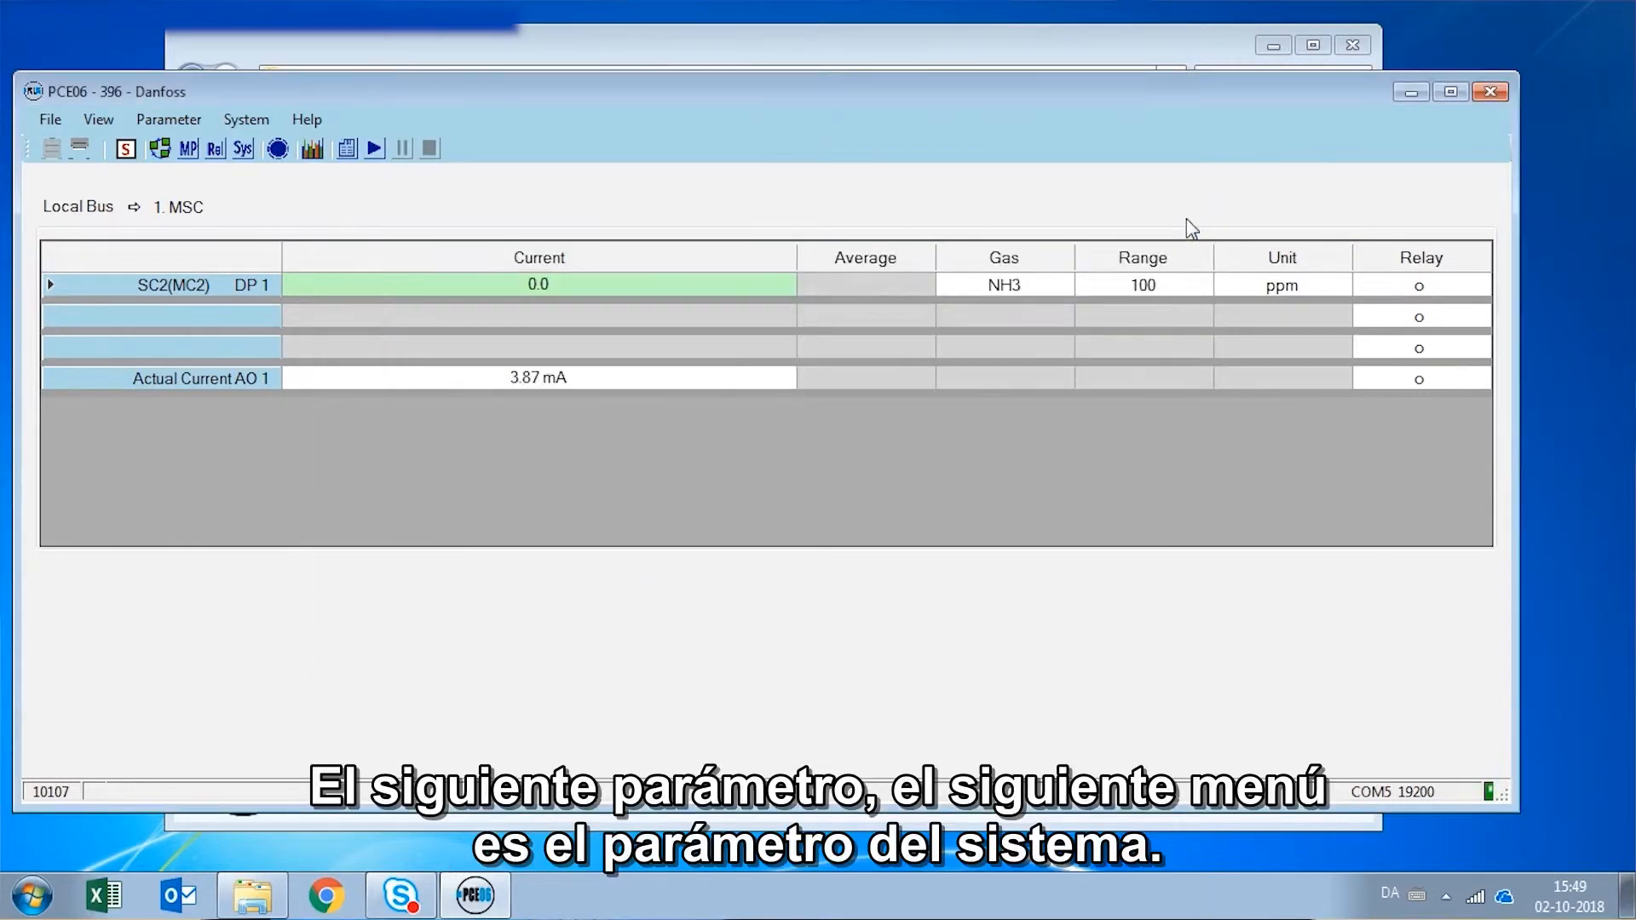
- Read the MSC system parameters for device address 1 from the unit
{"action": "left_click", "coordinate": [244, 150]}
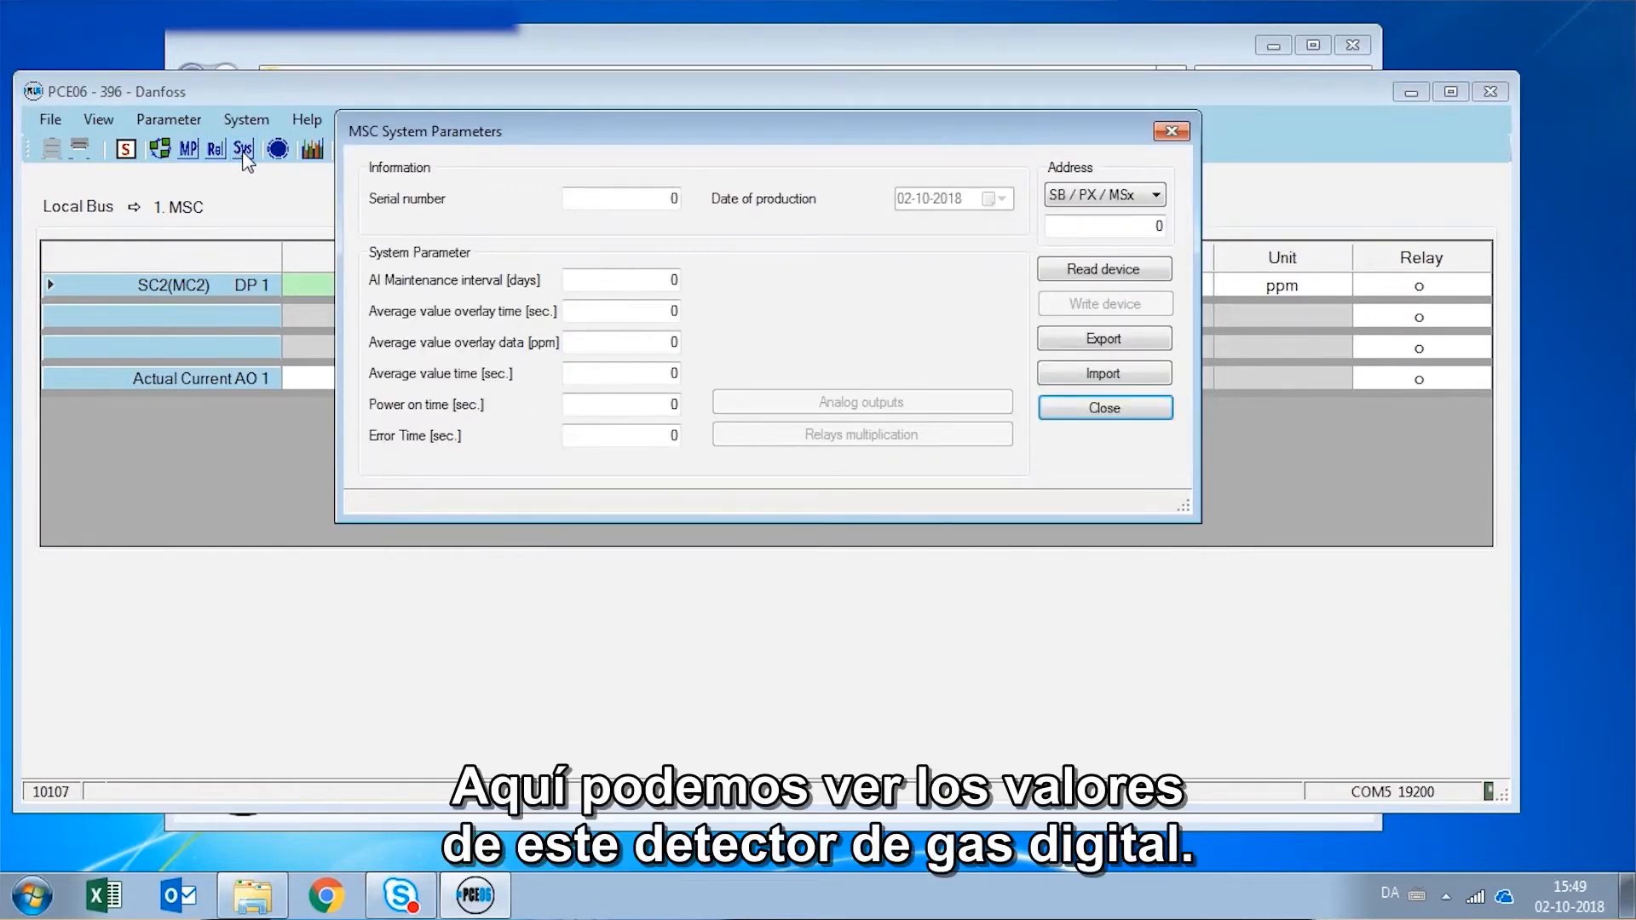
{"action": "left_click", "coordinate": [1135, 222]}
{"action": "double_click", "coordinate": [1135, 220]}
{"action": "type", "text": "1"}
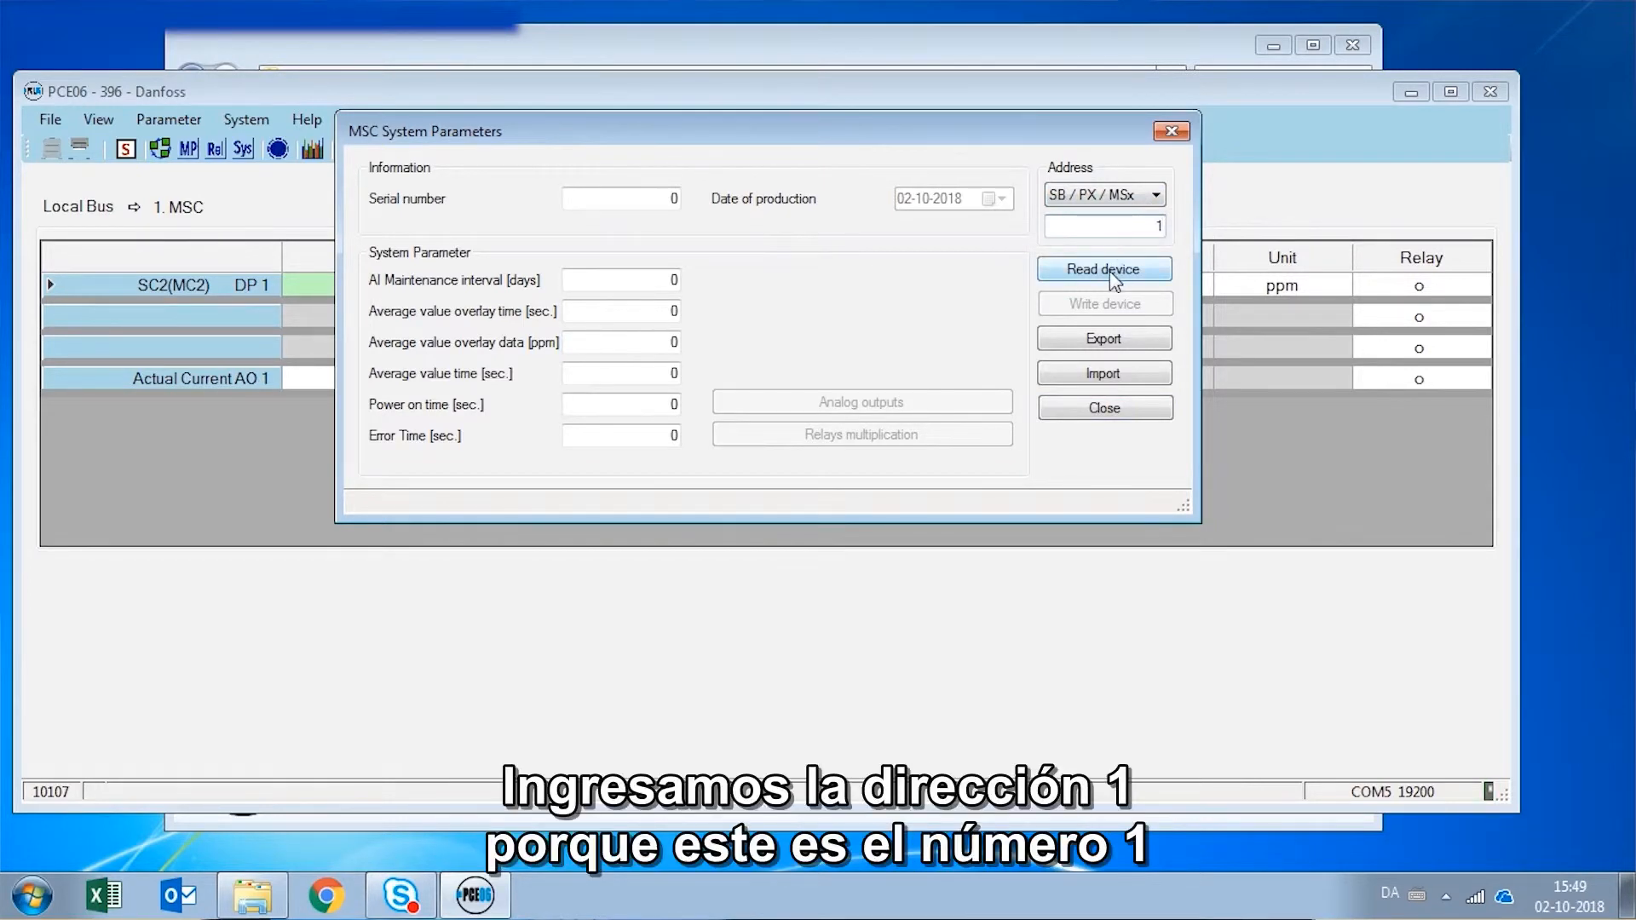
{"action": "double_click", "coordinate": [1165, 227]}
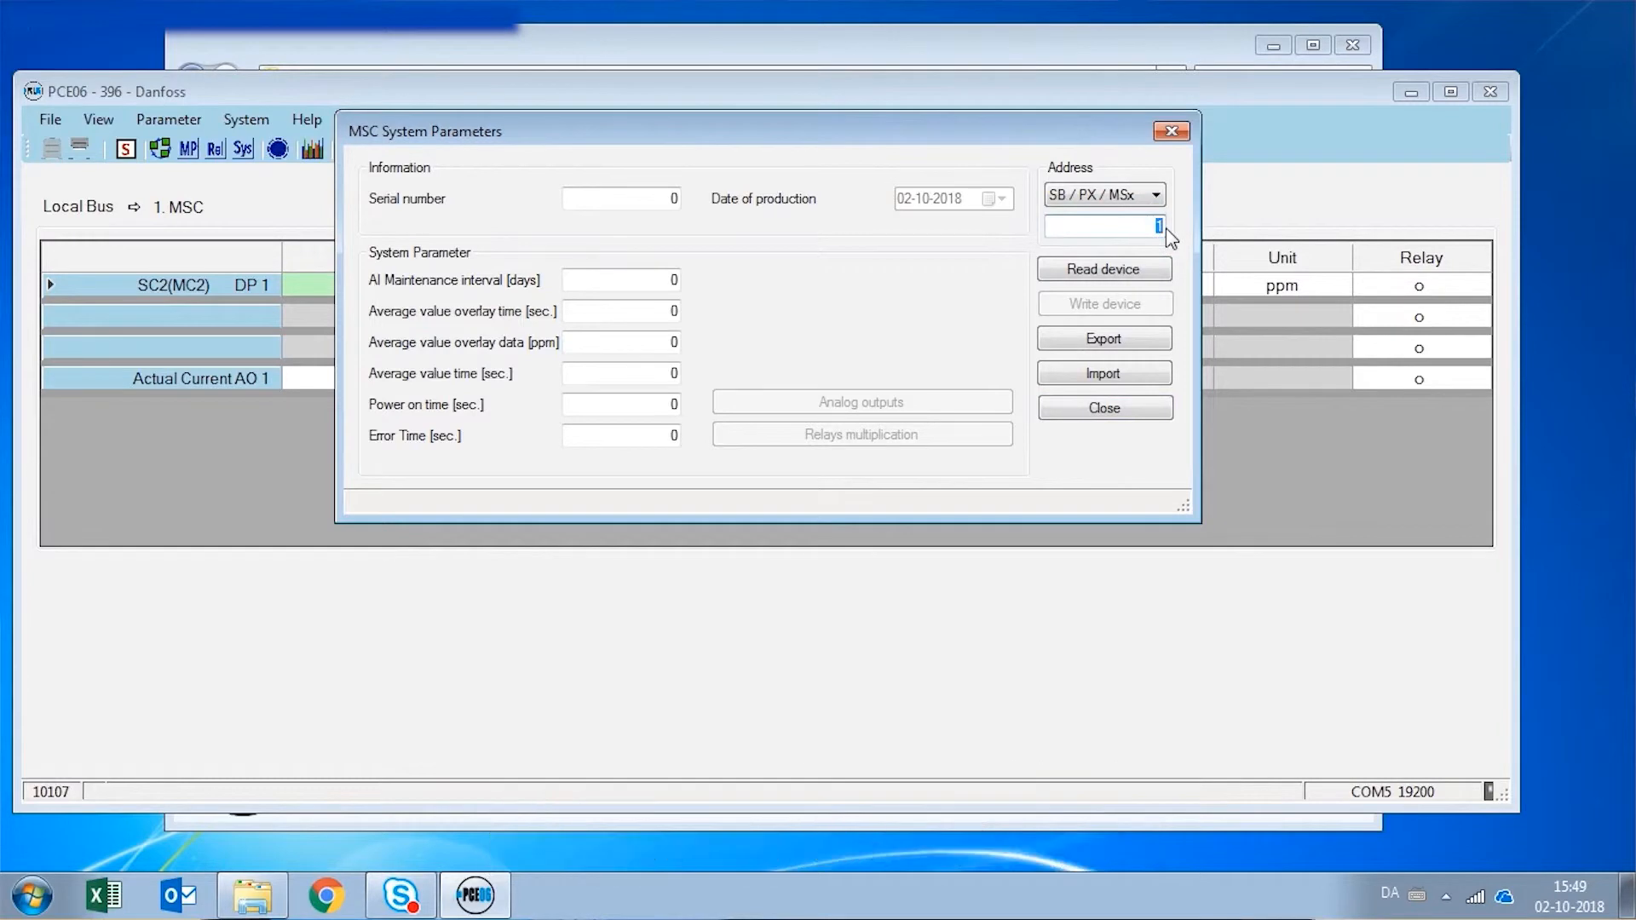
{"action": "left_click", "coordinate": [1127, 274]}
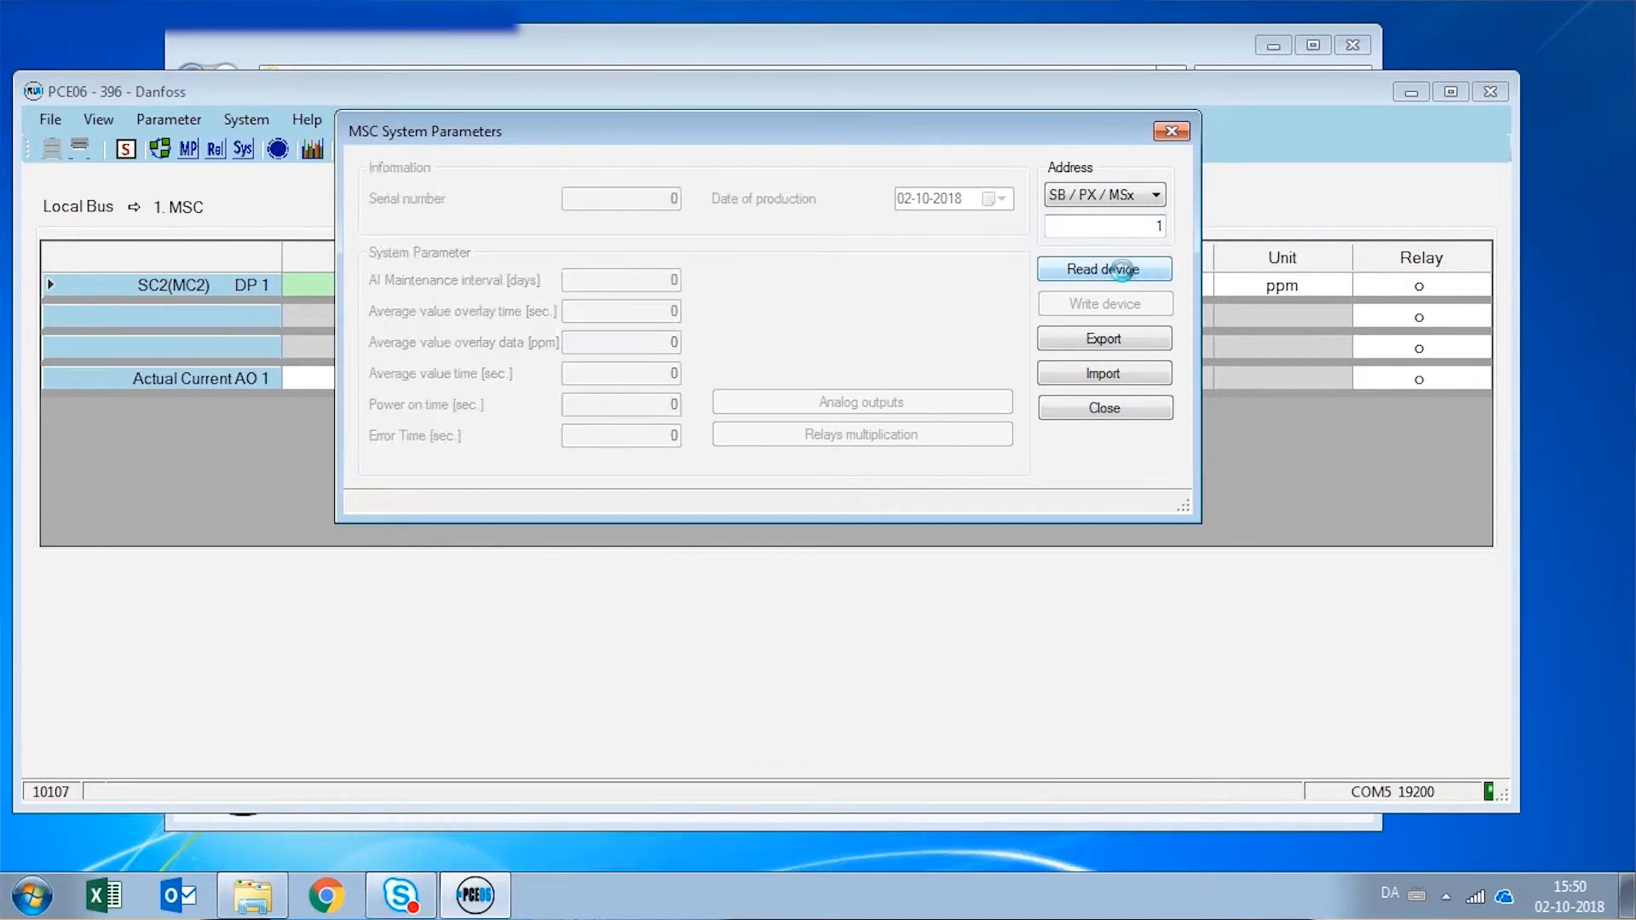
{"action": "left_click_drag", "start_coordinate": [643, 199], "coordinate": [664, 198]}
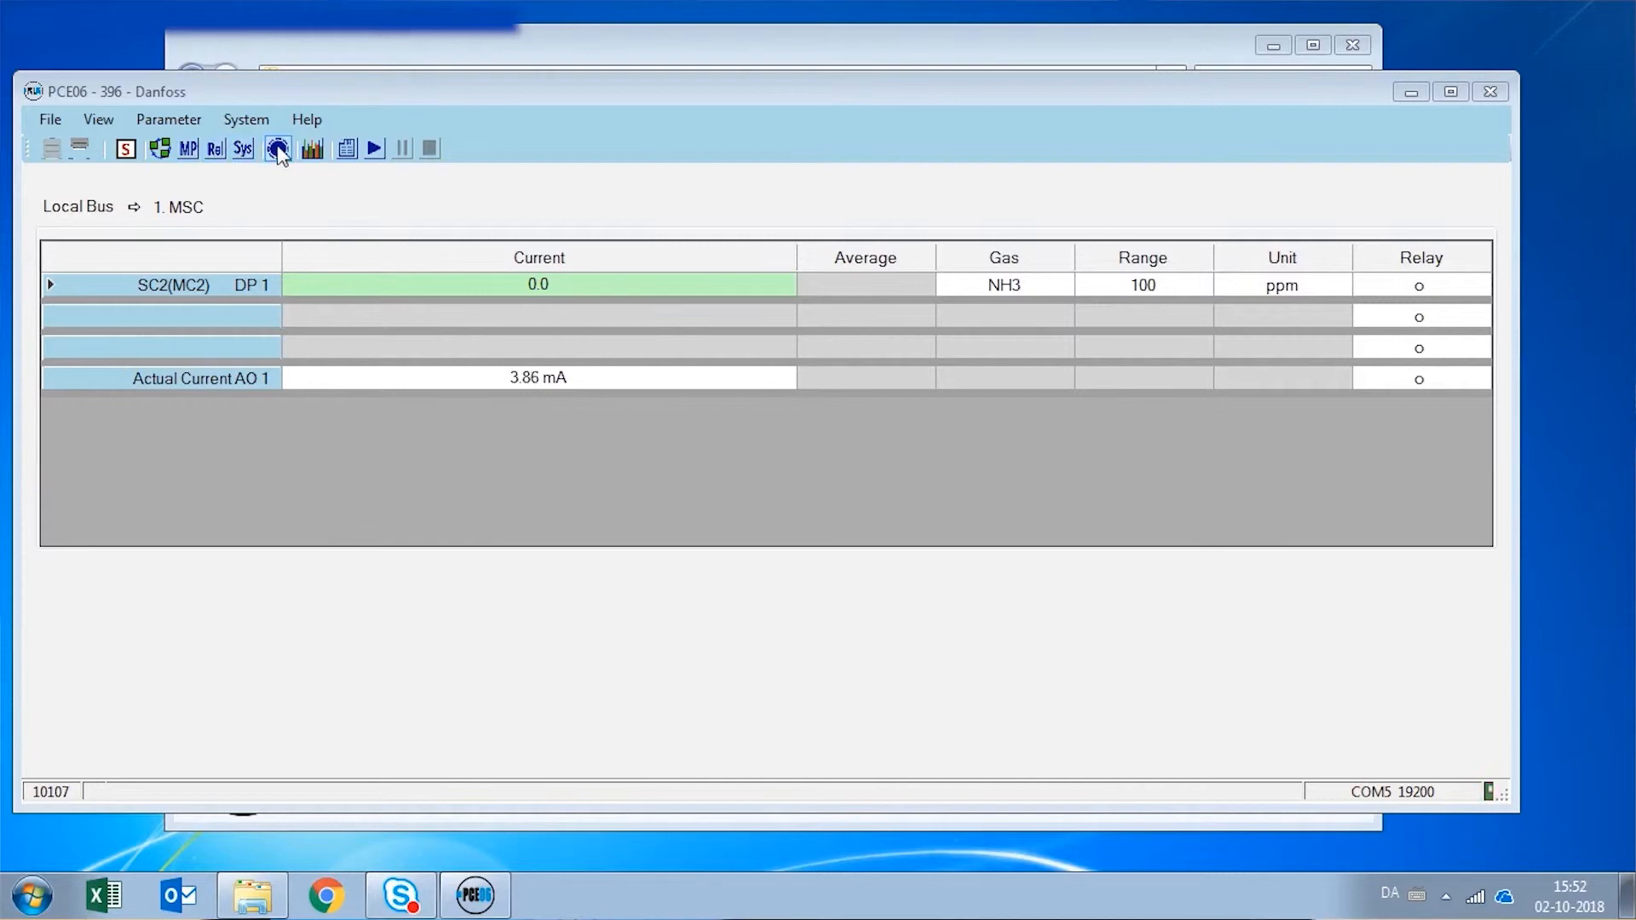
- Open the calibration of the ammonia sensor and go through Report Data and Zero Calibration to the Gain Calibration page
{"action": "left_click", "coordinate": [277, 150]}
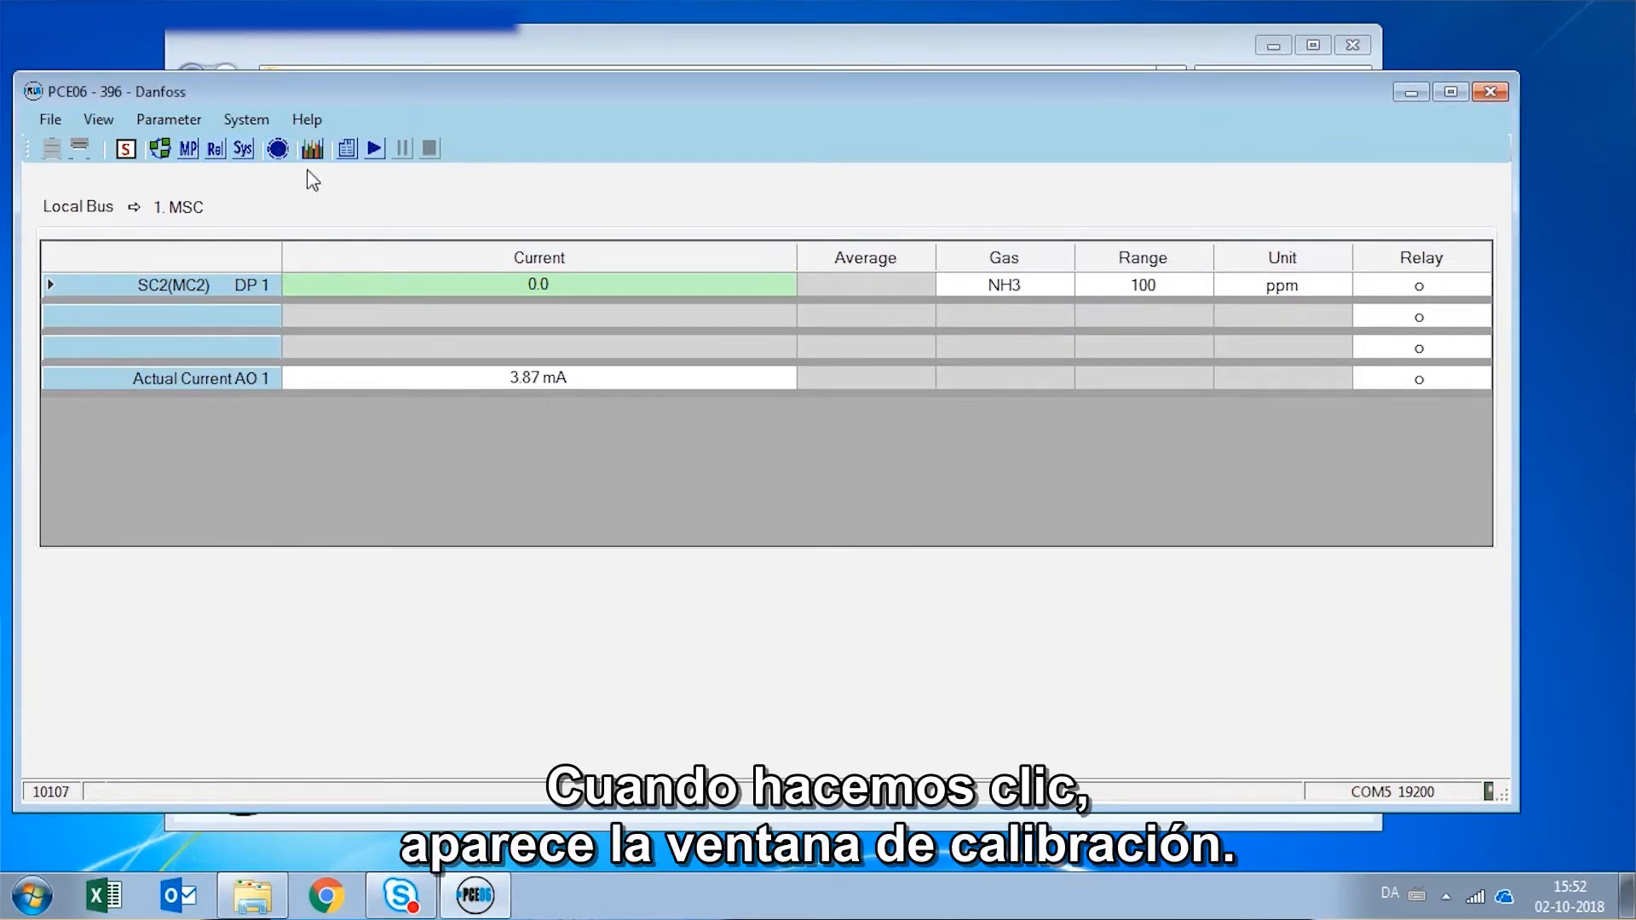
{"action": "left_click", "coordinate": [277, 149]}
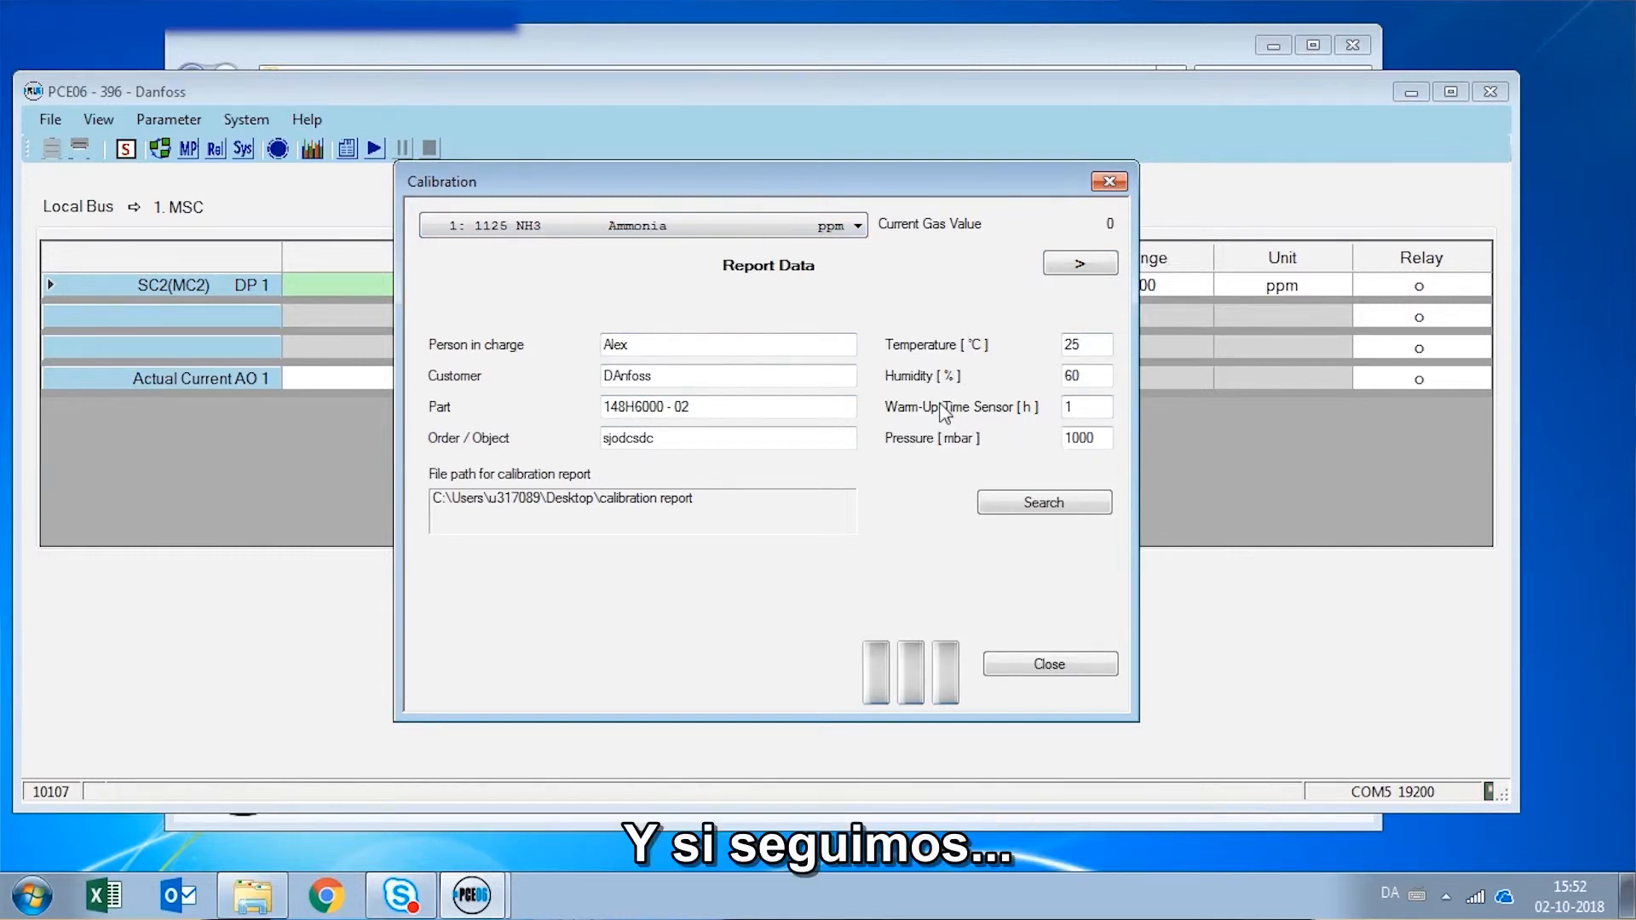
{"action": "left_click", "coordinate": [1079, 266]}
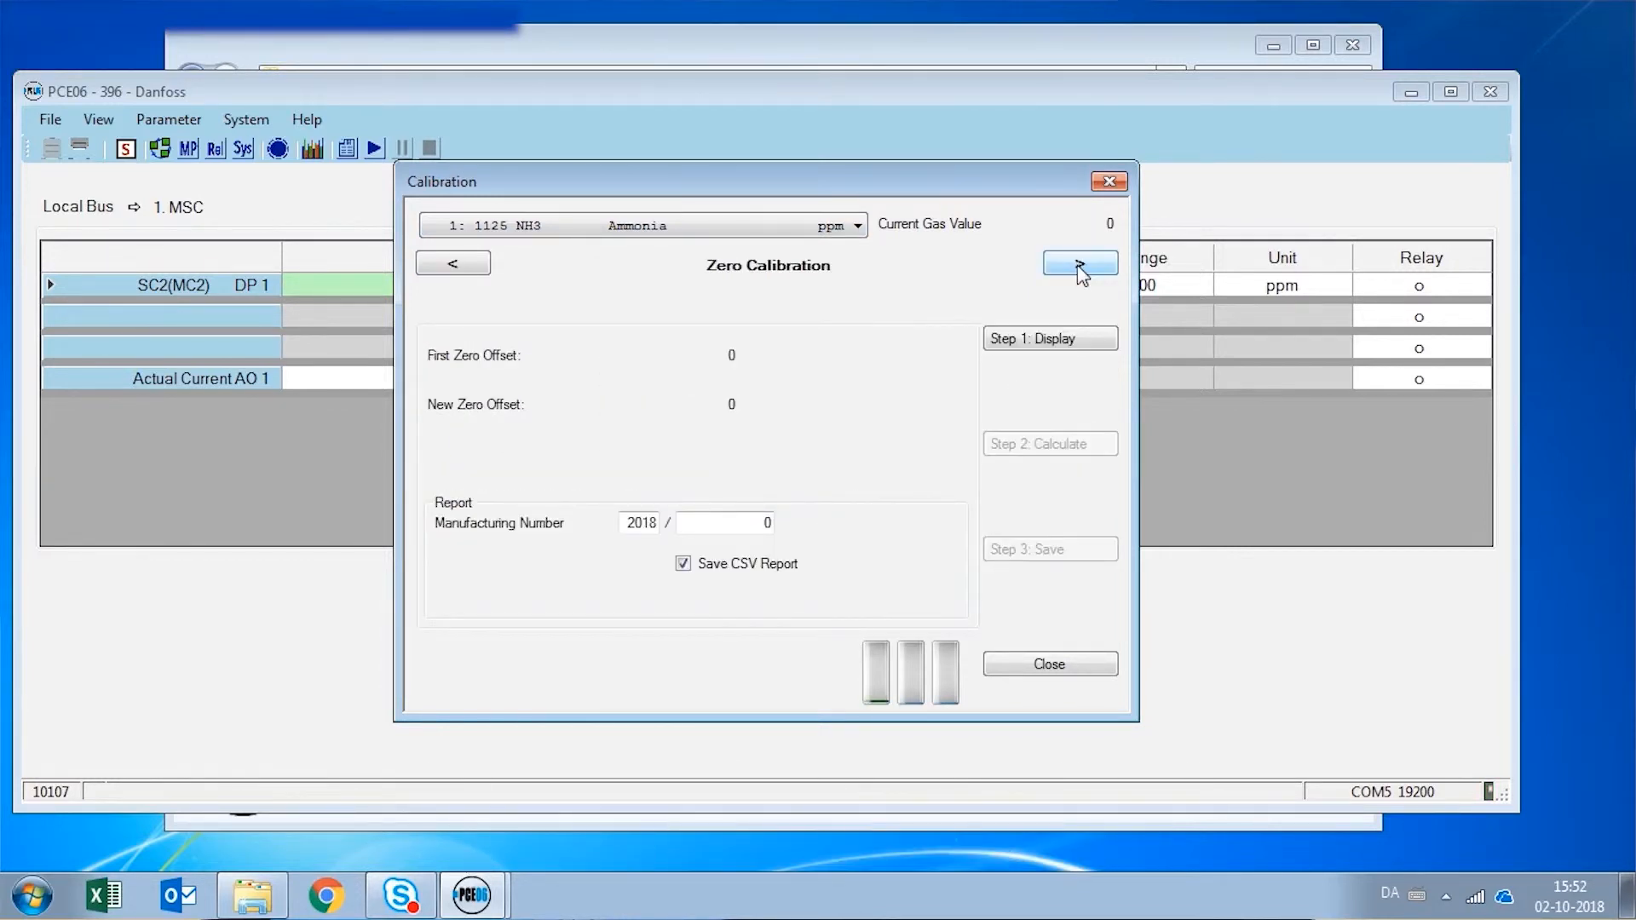
{"action": "left_click", "coordinate": [1080, 264]}
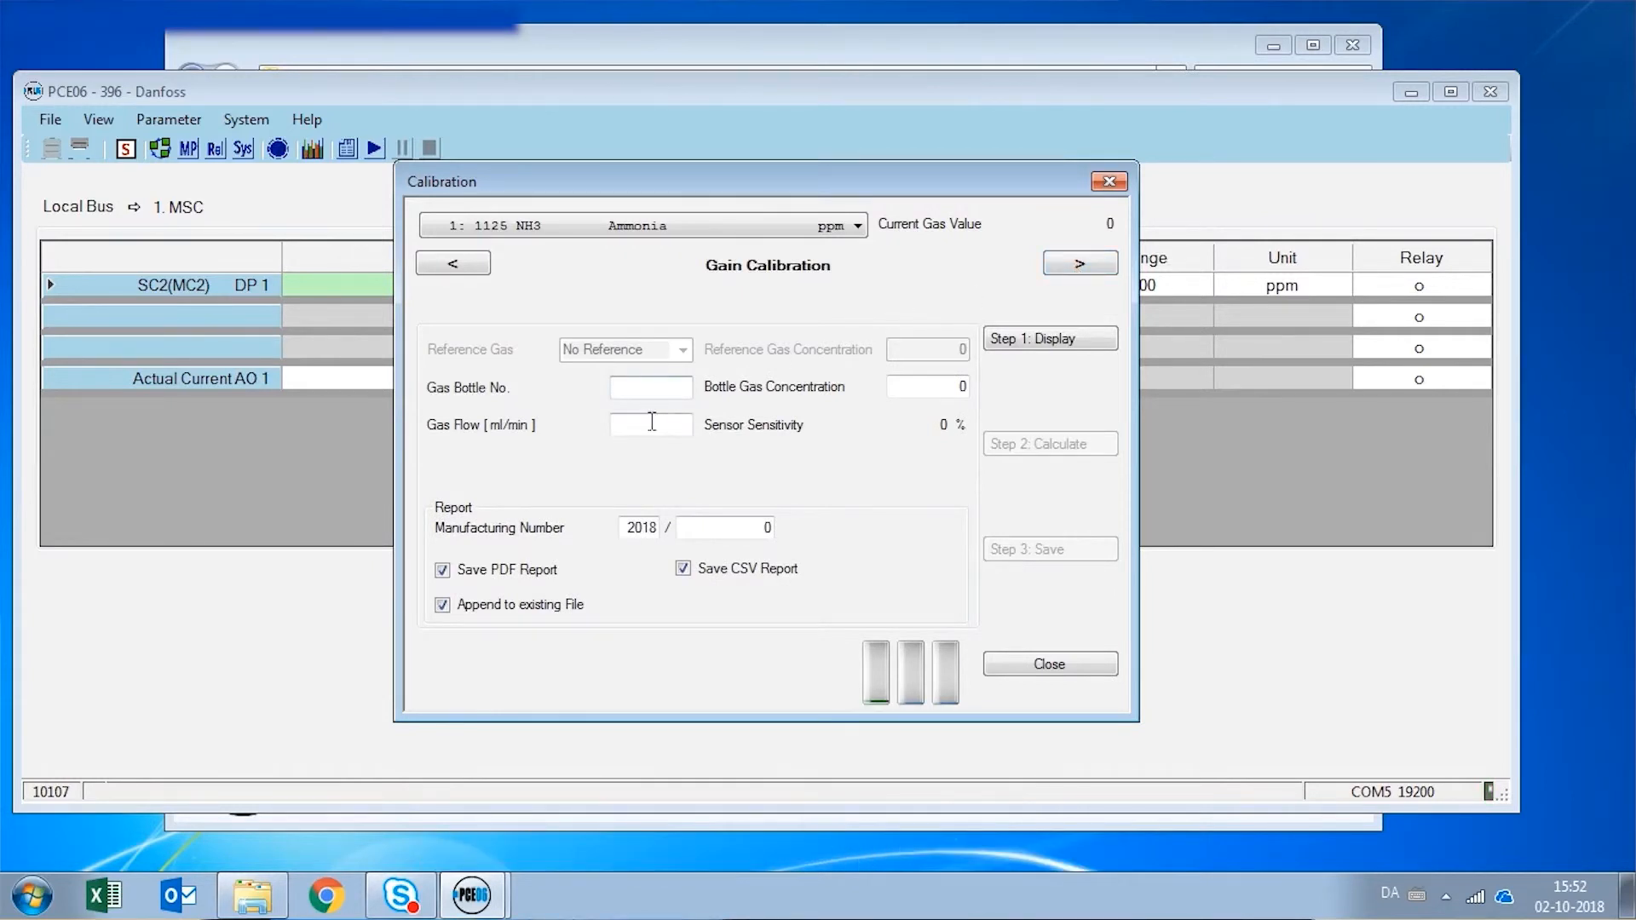
- Try a bottle gas concentration of 50 for the gain calibration and close the calibration without running it
{"action": "left_click", "coordinate": [922, 380]}
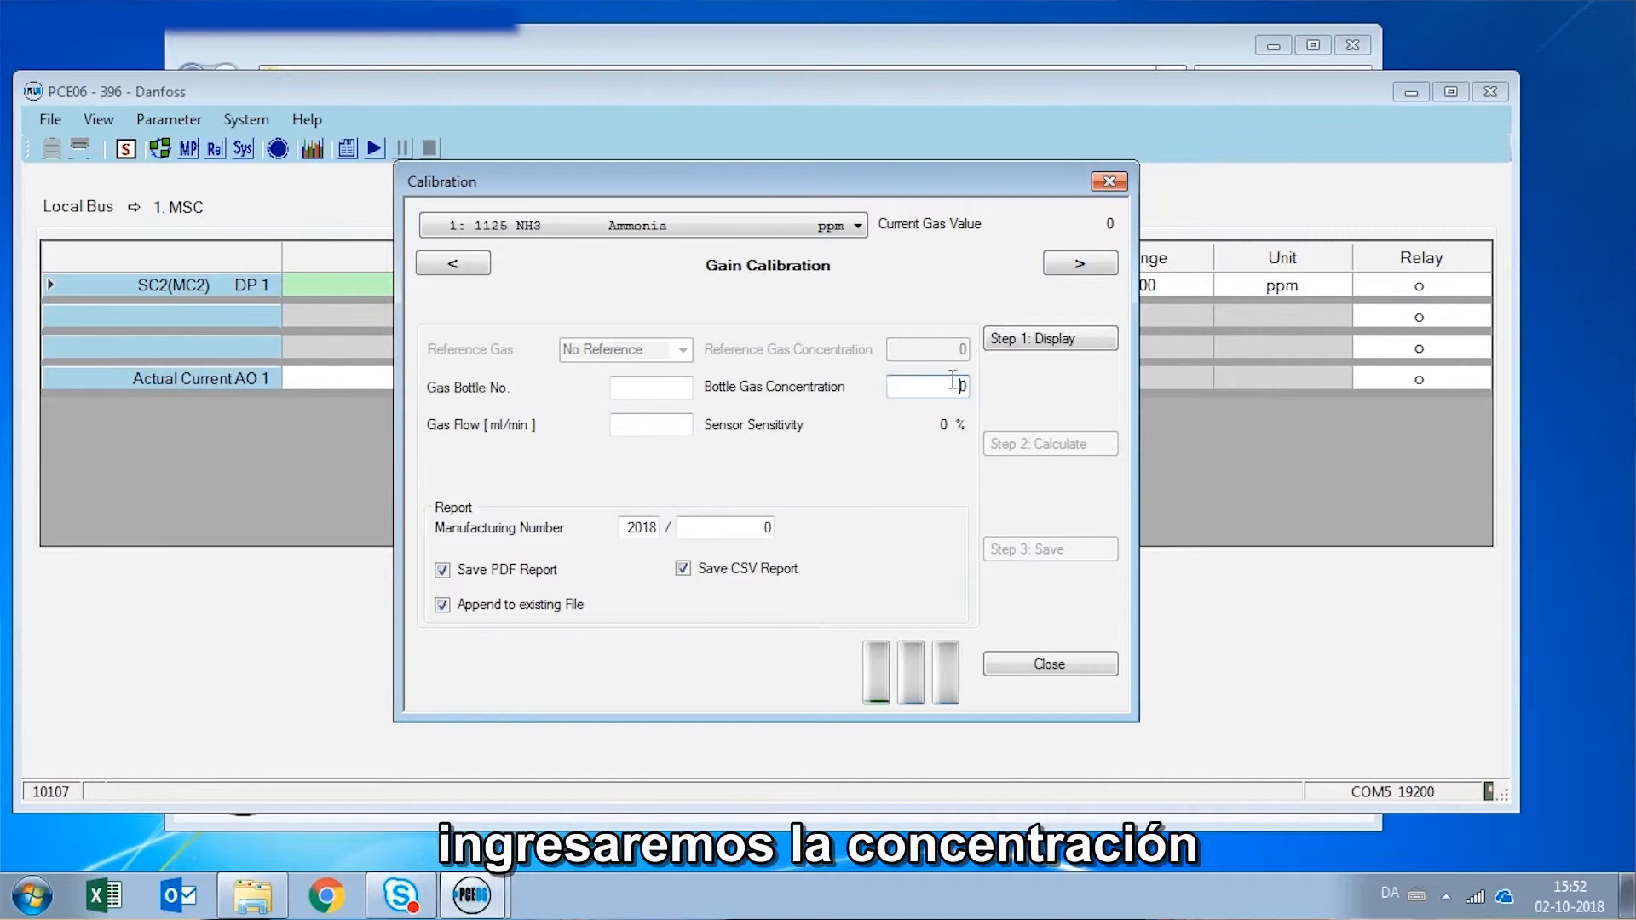
{"action": "key", "text": "Delete"}
{"action": "type", "text": "50"}
{"action": "left_click", "coordinate": [665, 388]}
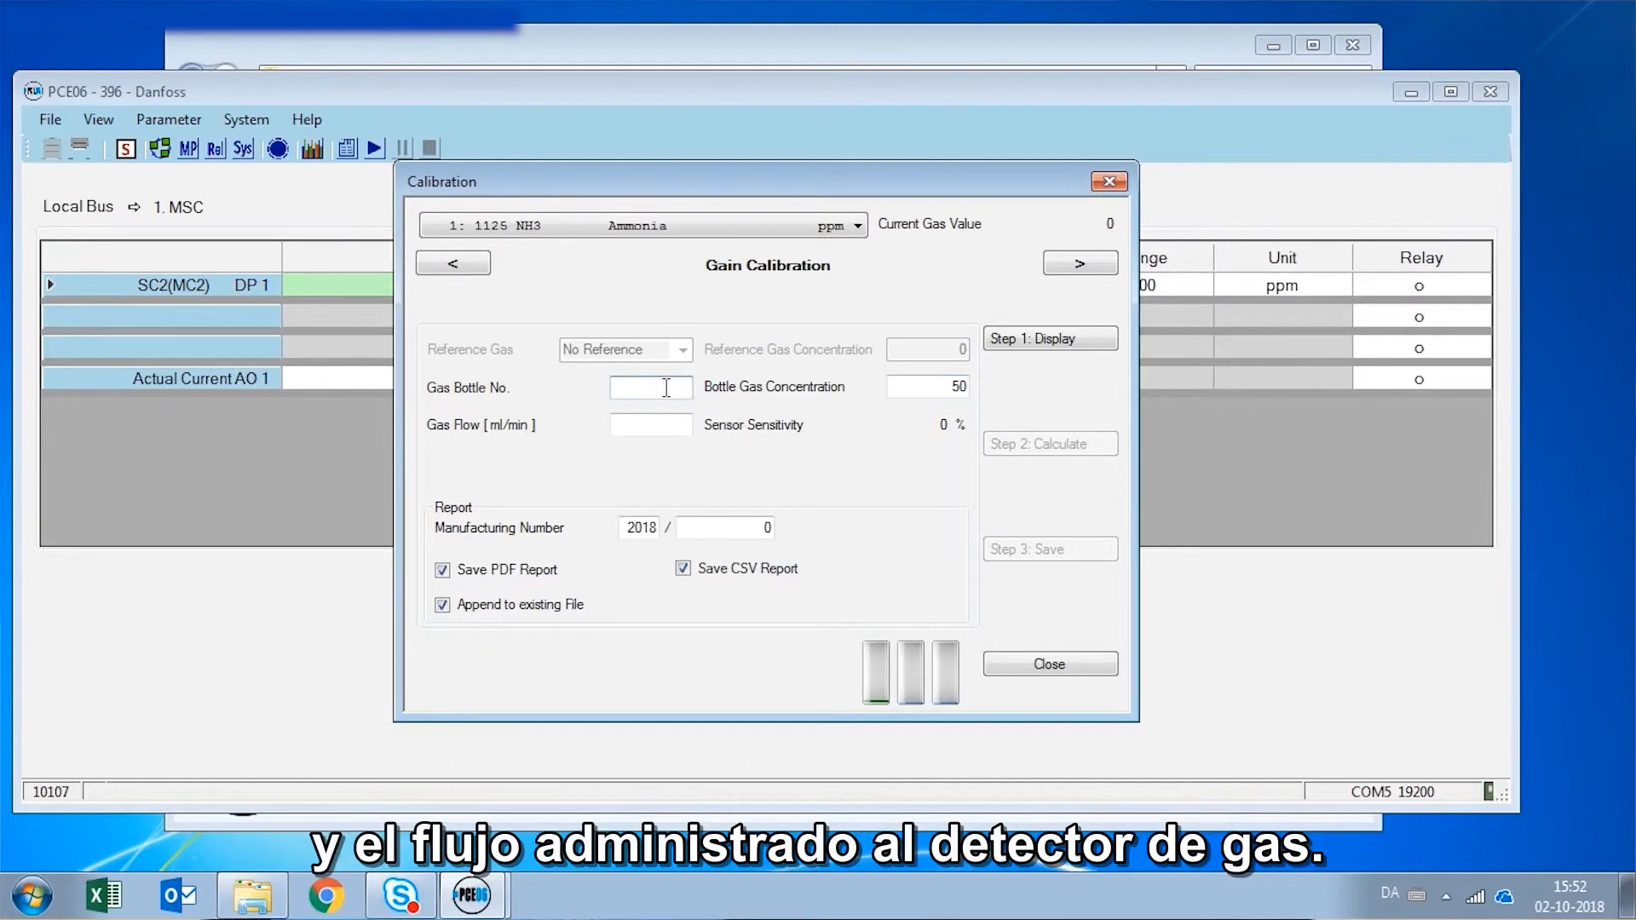
{"action": "left_click", "coordinate": [653, 423]}
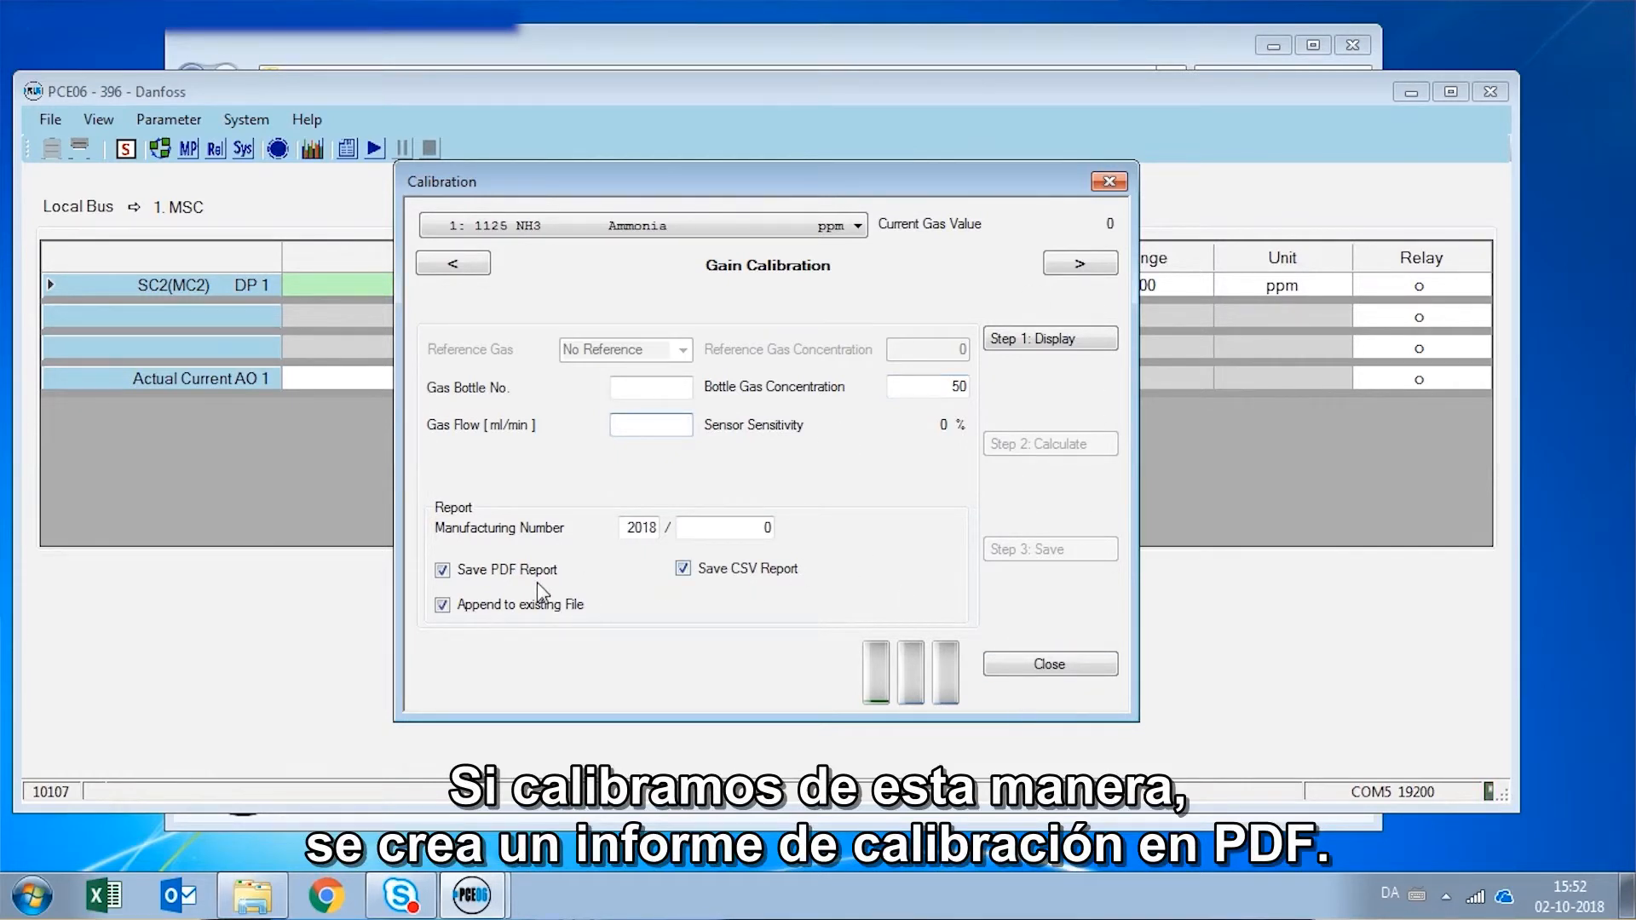
{"action": "left_click", "coordinate": [1110, 185]}
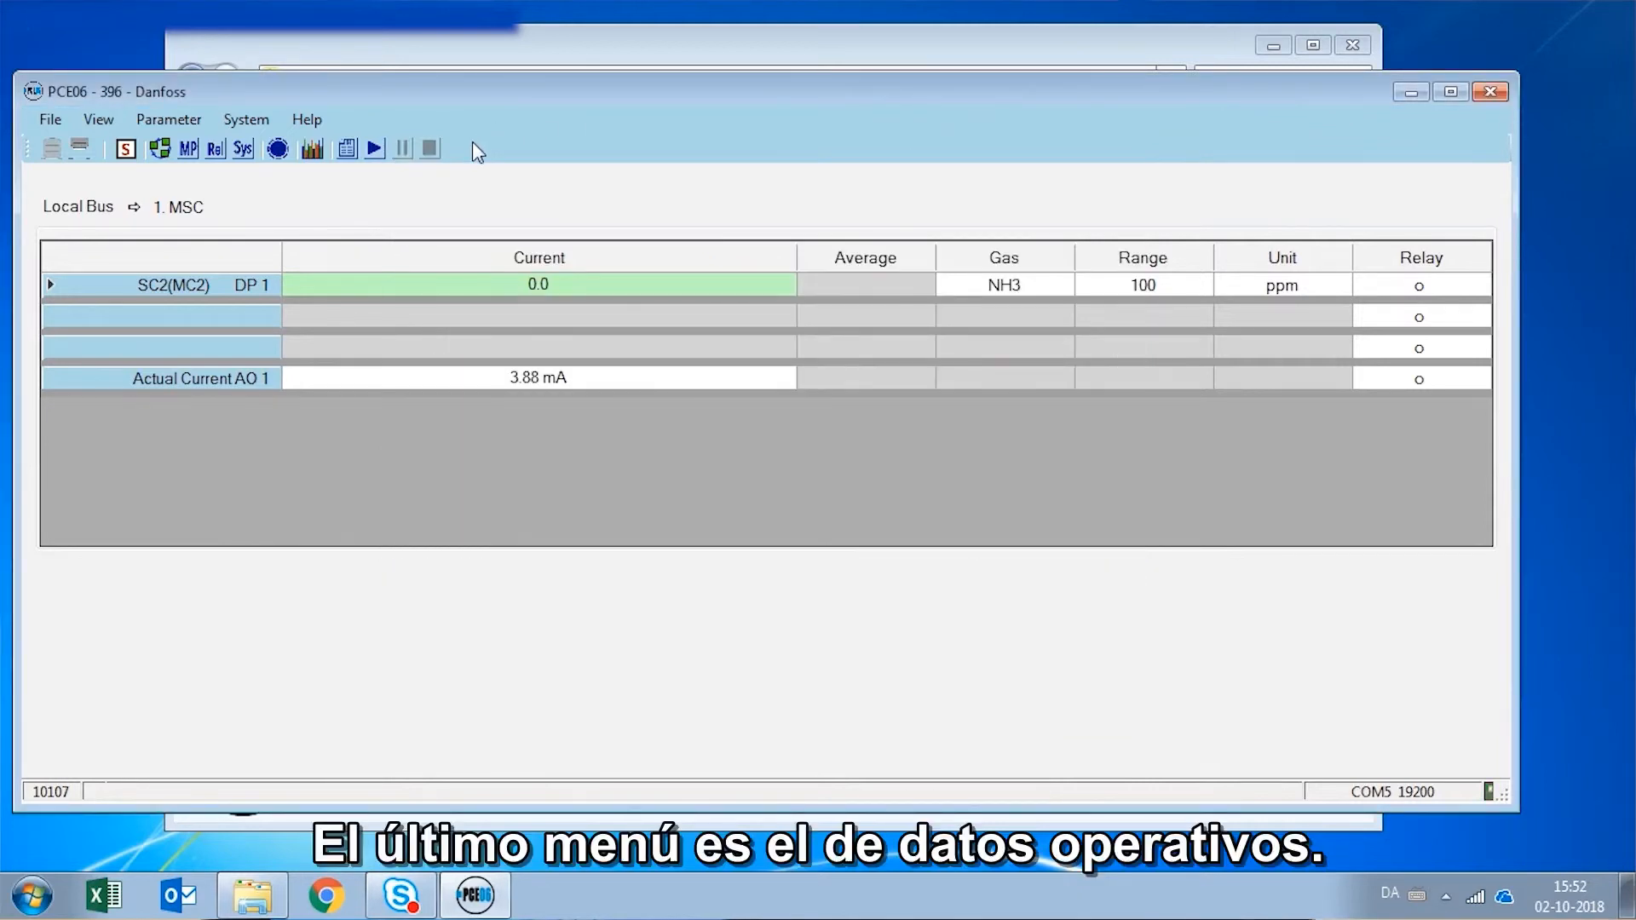
- Read the operating data for device address 1 from the unit and close the operating data
{"action": "left_click", "coordinate": [312, 150]}
{"action": "left_click_drag", "start_coordinate": [391, 155], "coordinate": [451, 166]}
{"action": "type", "text": "1"}
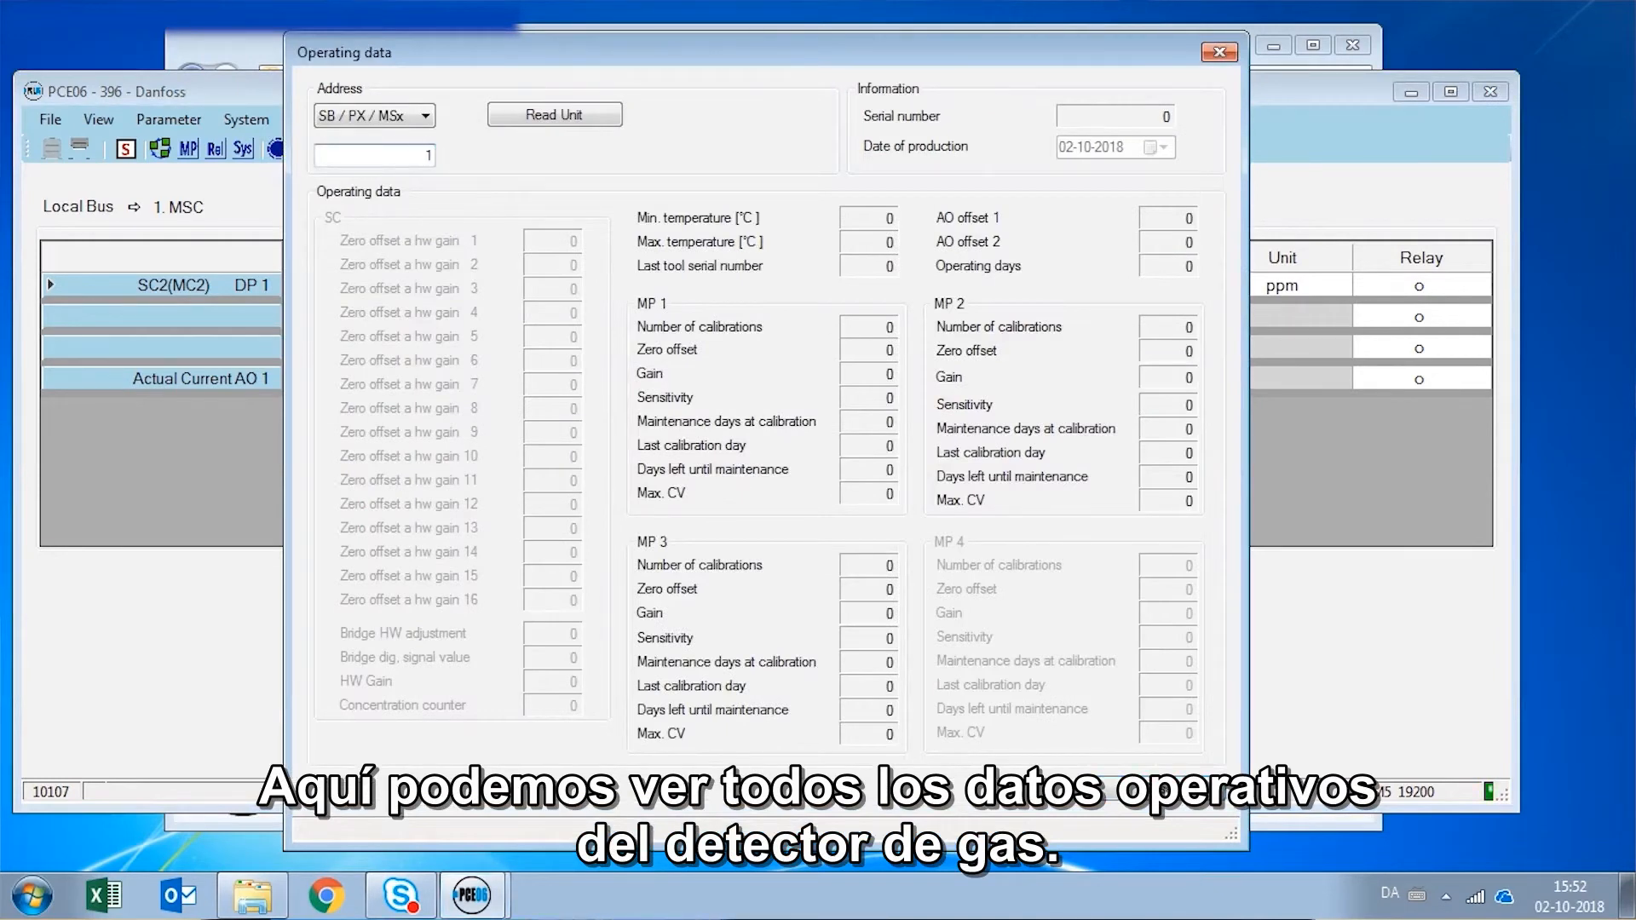
{"action": "left_click", "coordinate": [550, 115]}
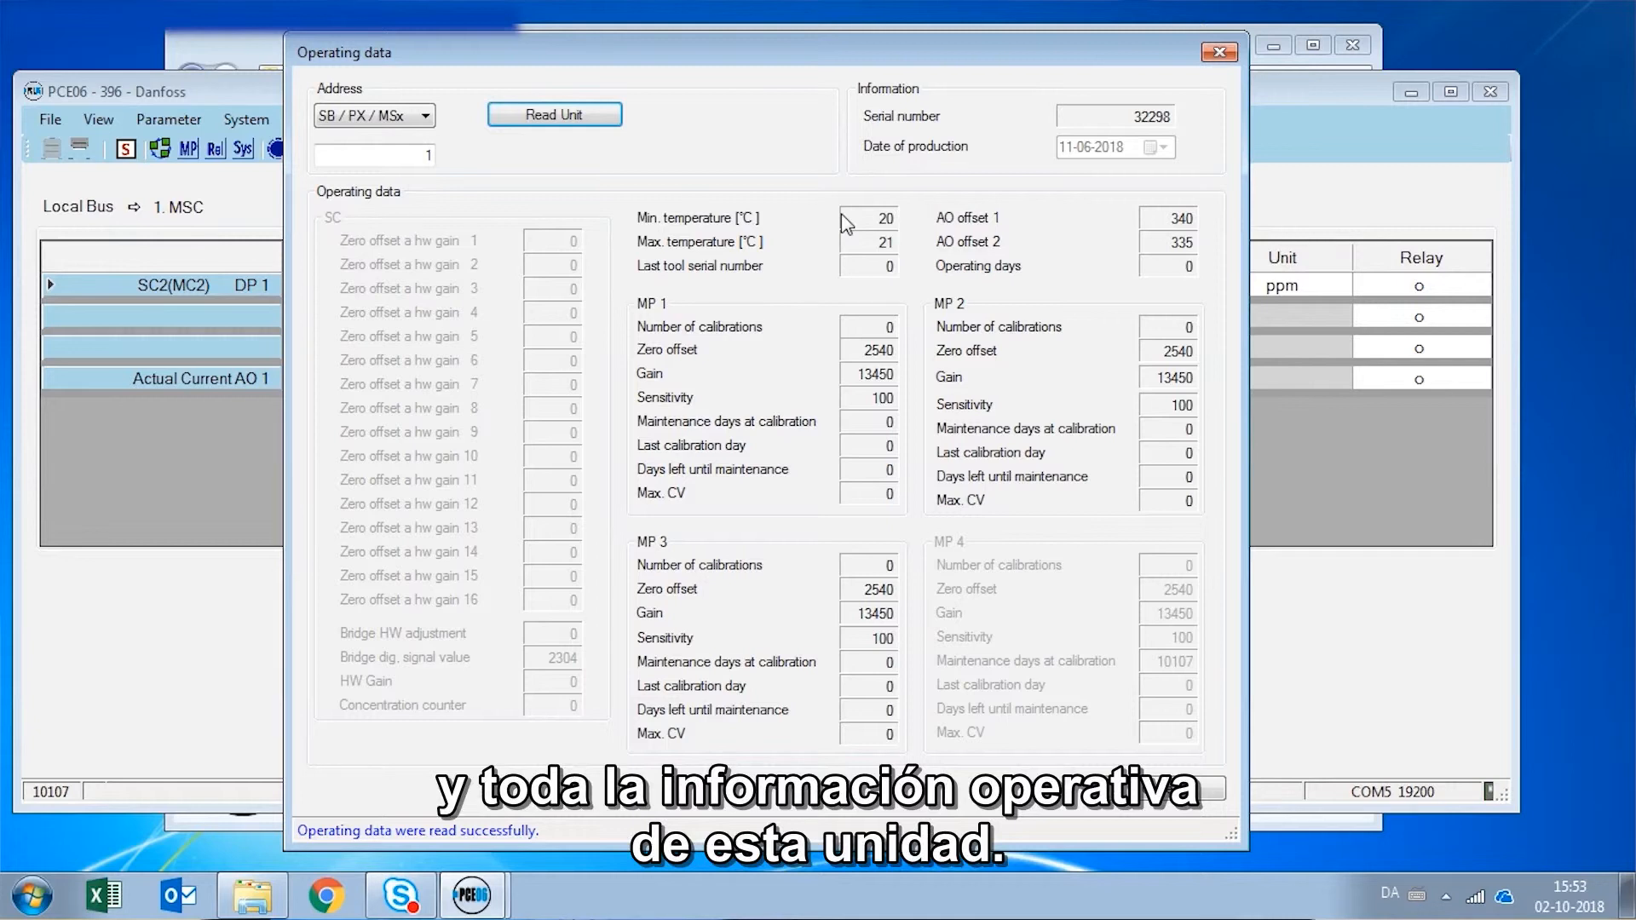
{"action": "left_click", "coordinate": [1226, 58]}
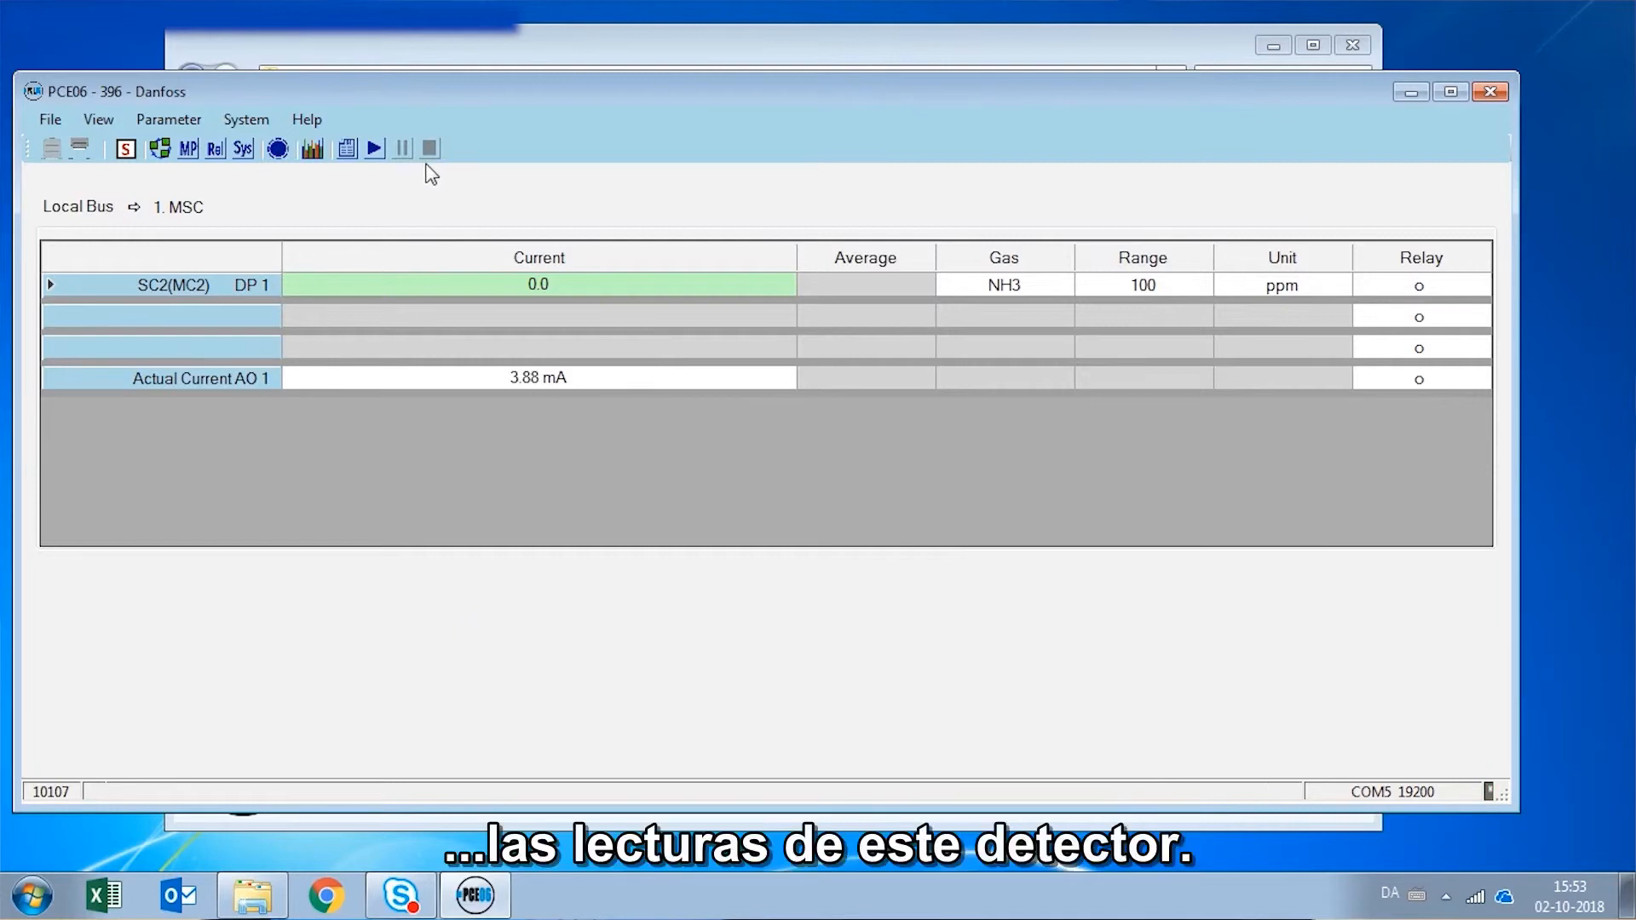
- Start and stop a history recording of the detector readings, and view the history settings without changing them
{"action": "left_click", "coordinate": [375, 149]}
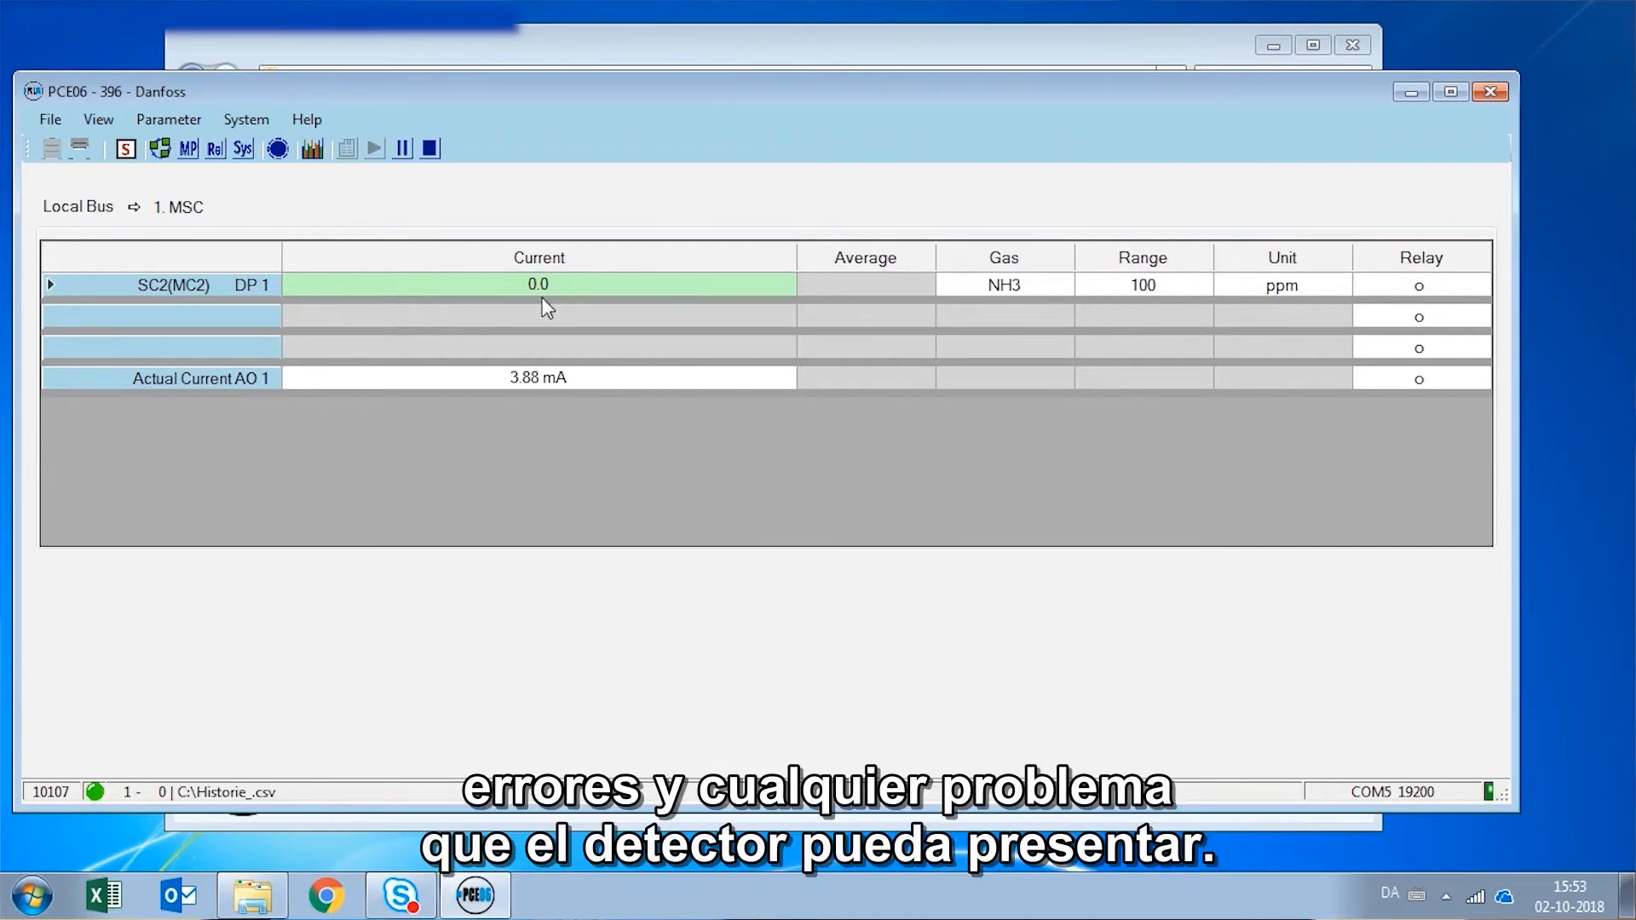
{"action": "left_click", "coordinate": [433, 151]}
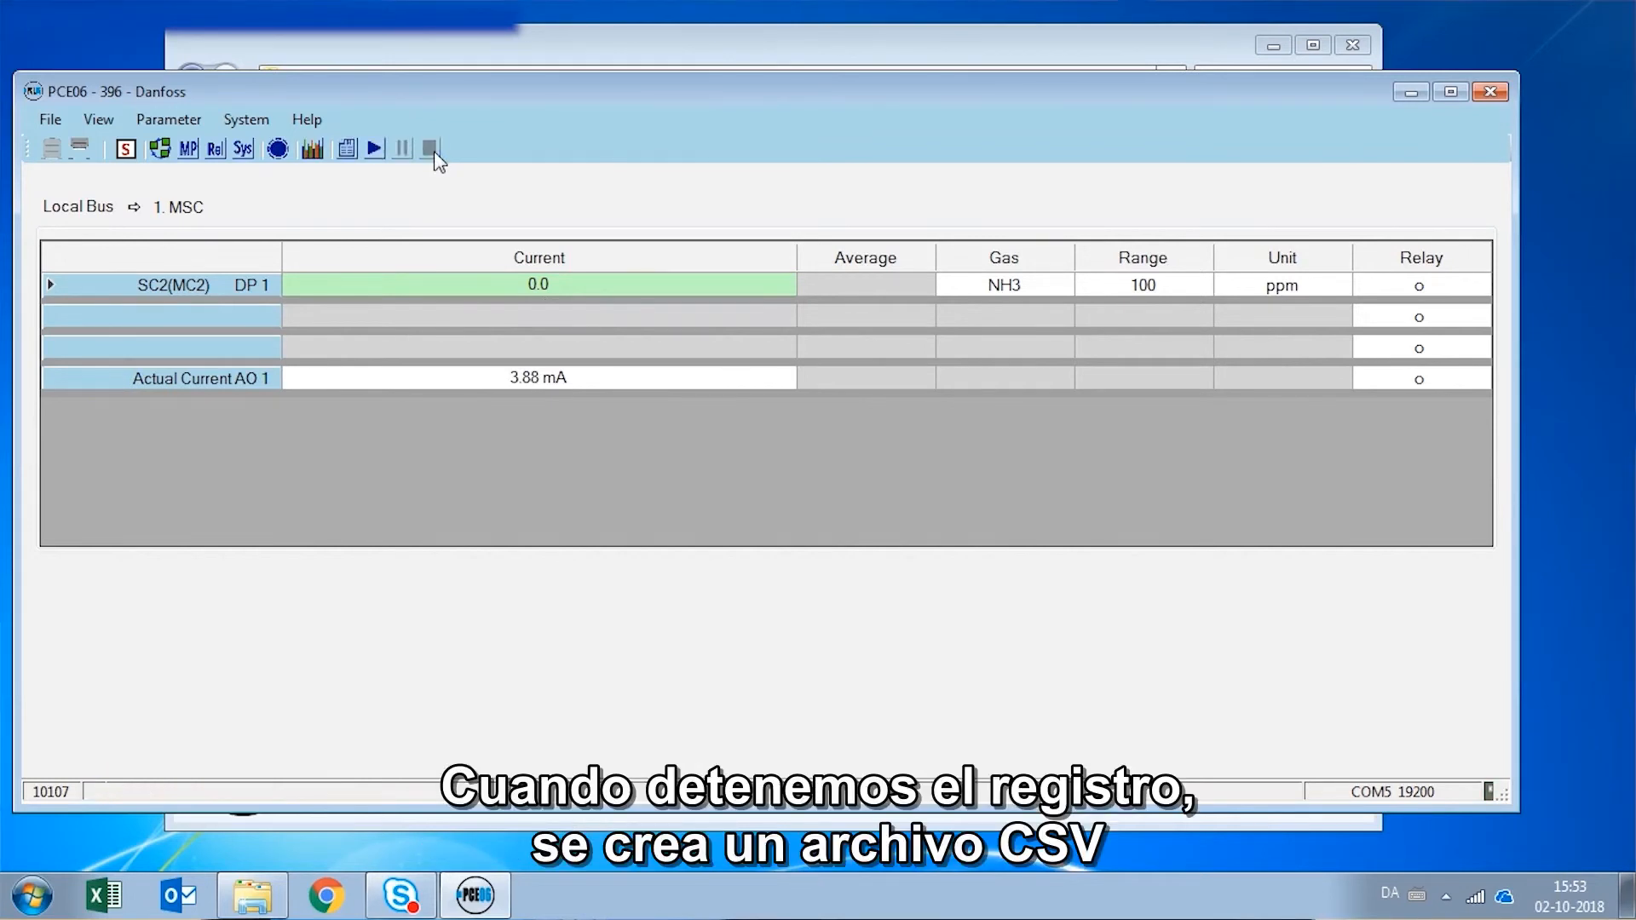
{"action": "left_click", "coordinate": [350, 151]}
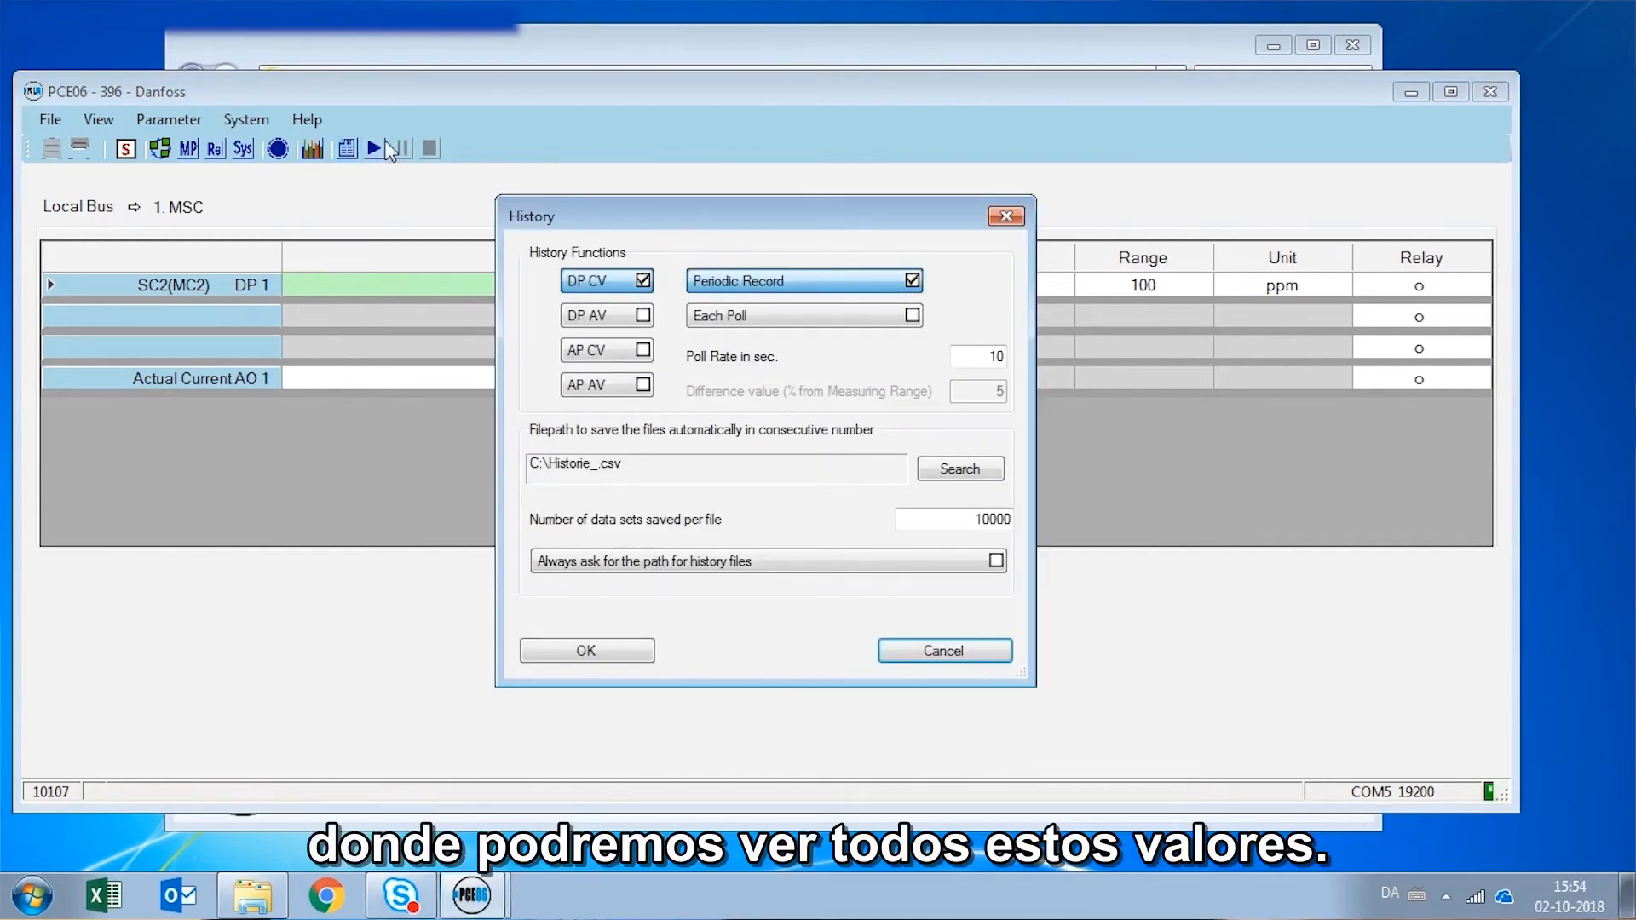
{"action": "left_click", "coordinate": [1006, 217]}
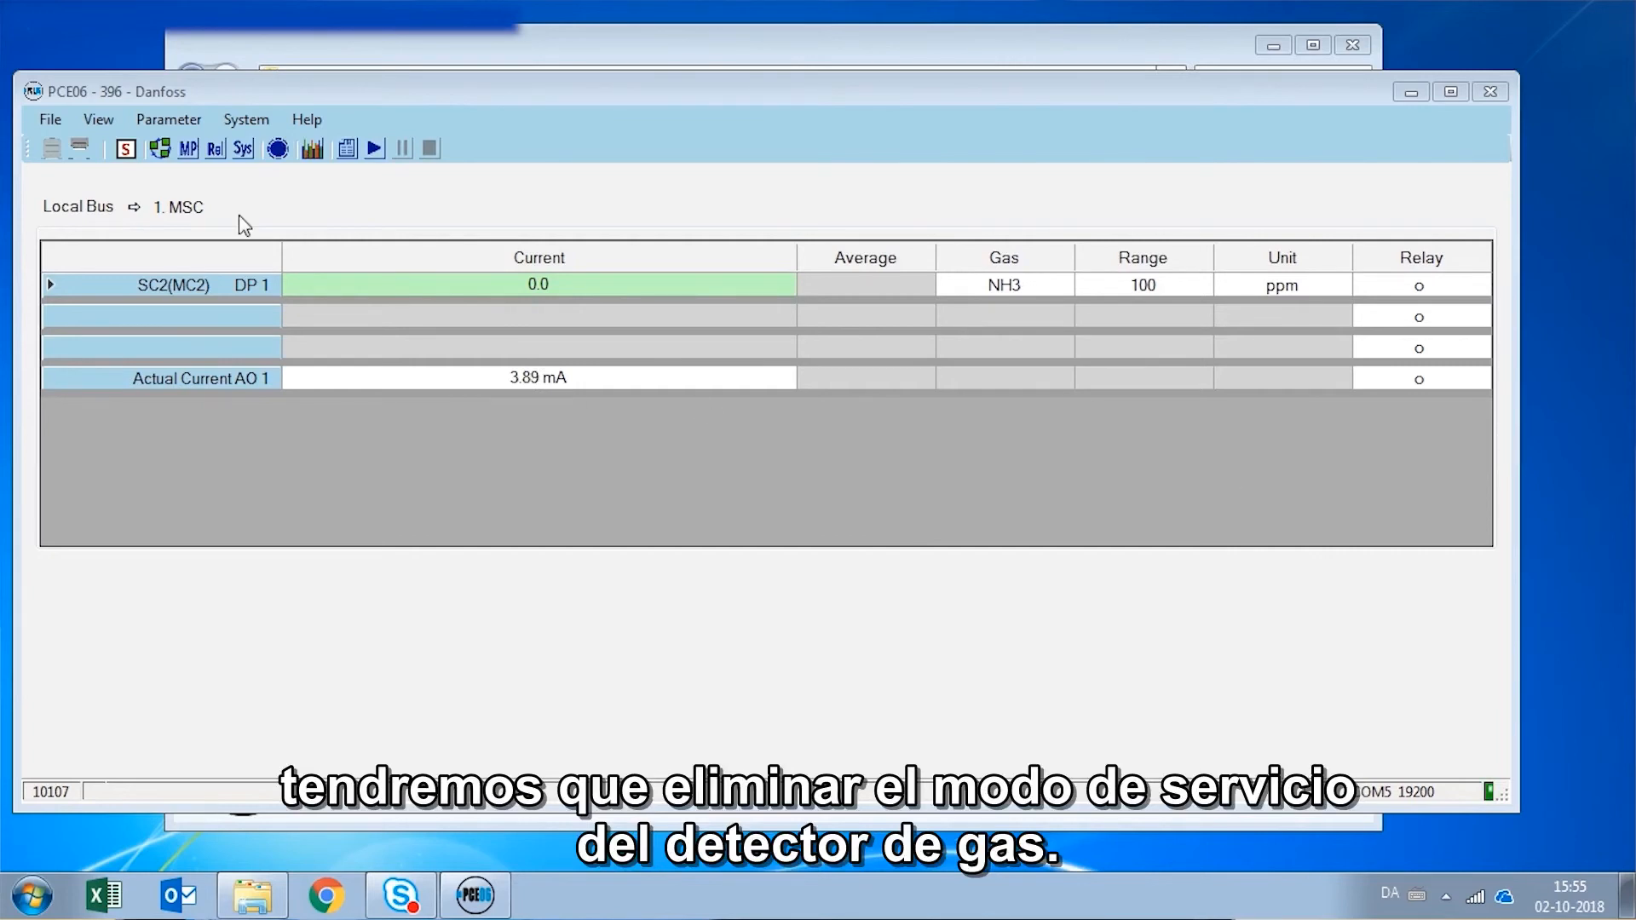
- Take the gas detector out of service mode and disconnect the PC tool from it
{"action": "left_click", "coordinate": [128, 155]}
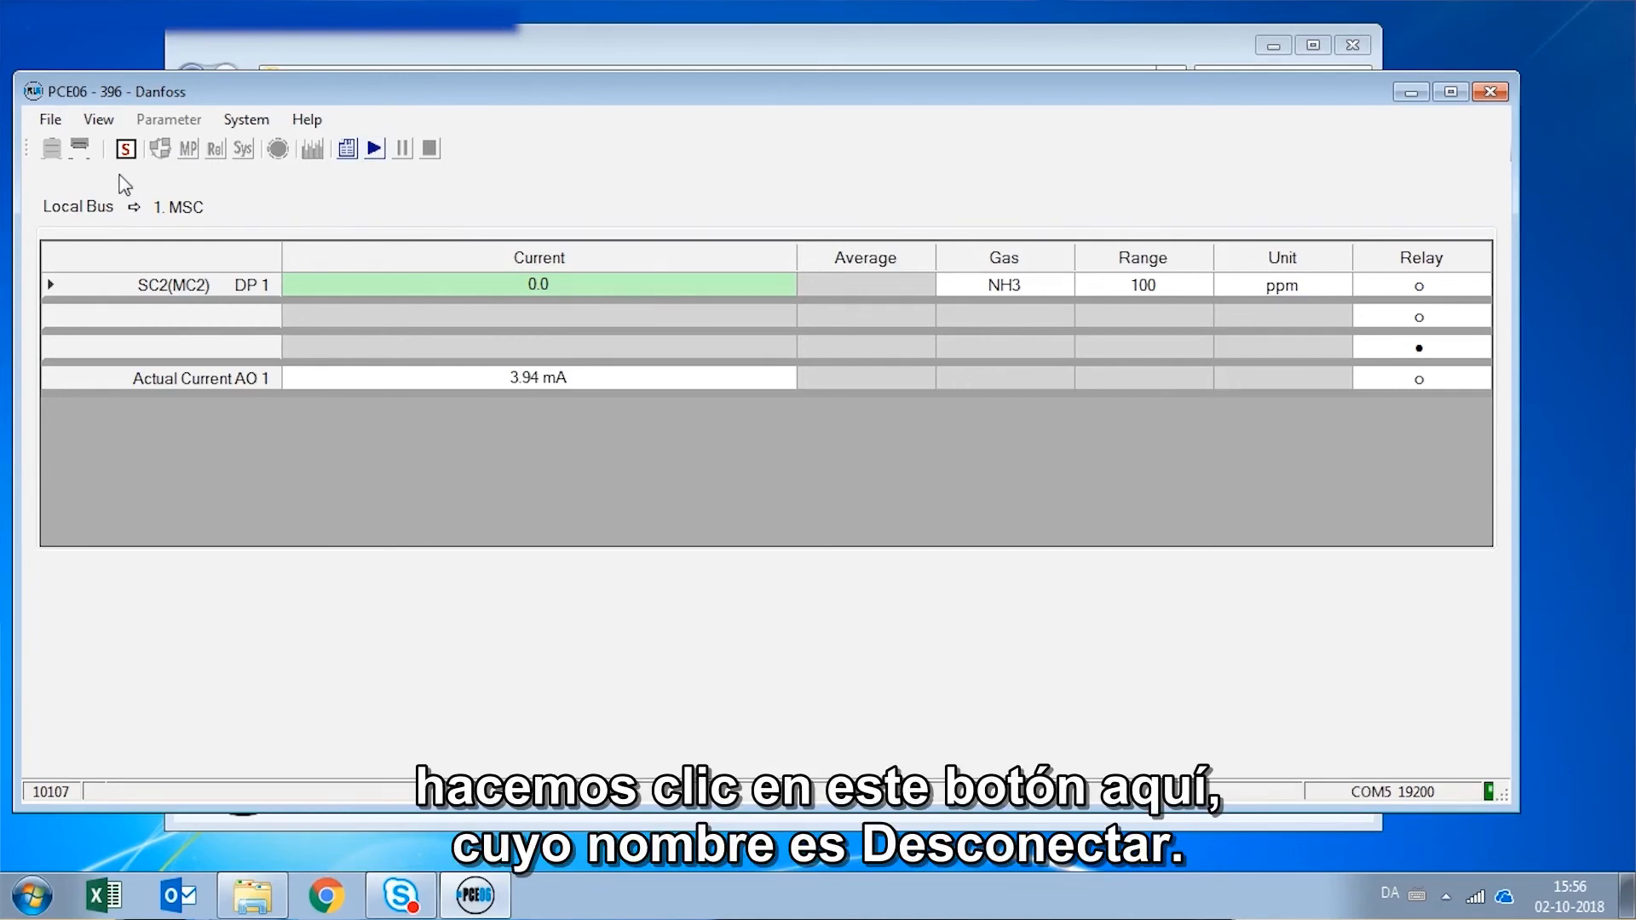
{"action": "left_click", "coordinate": [82, 151]}
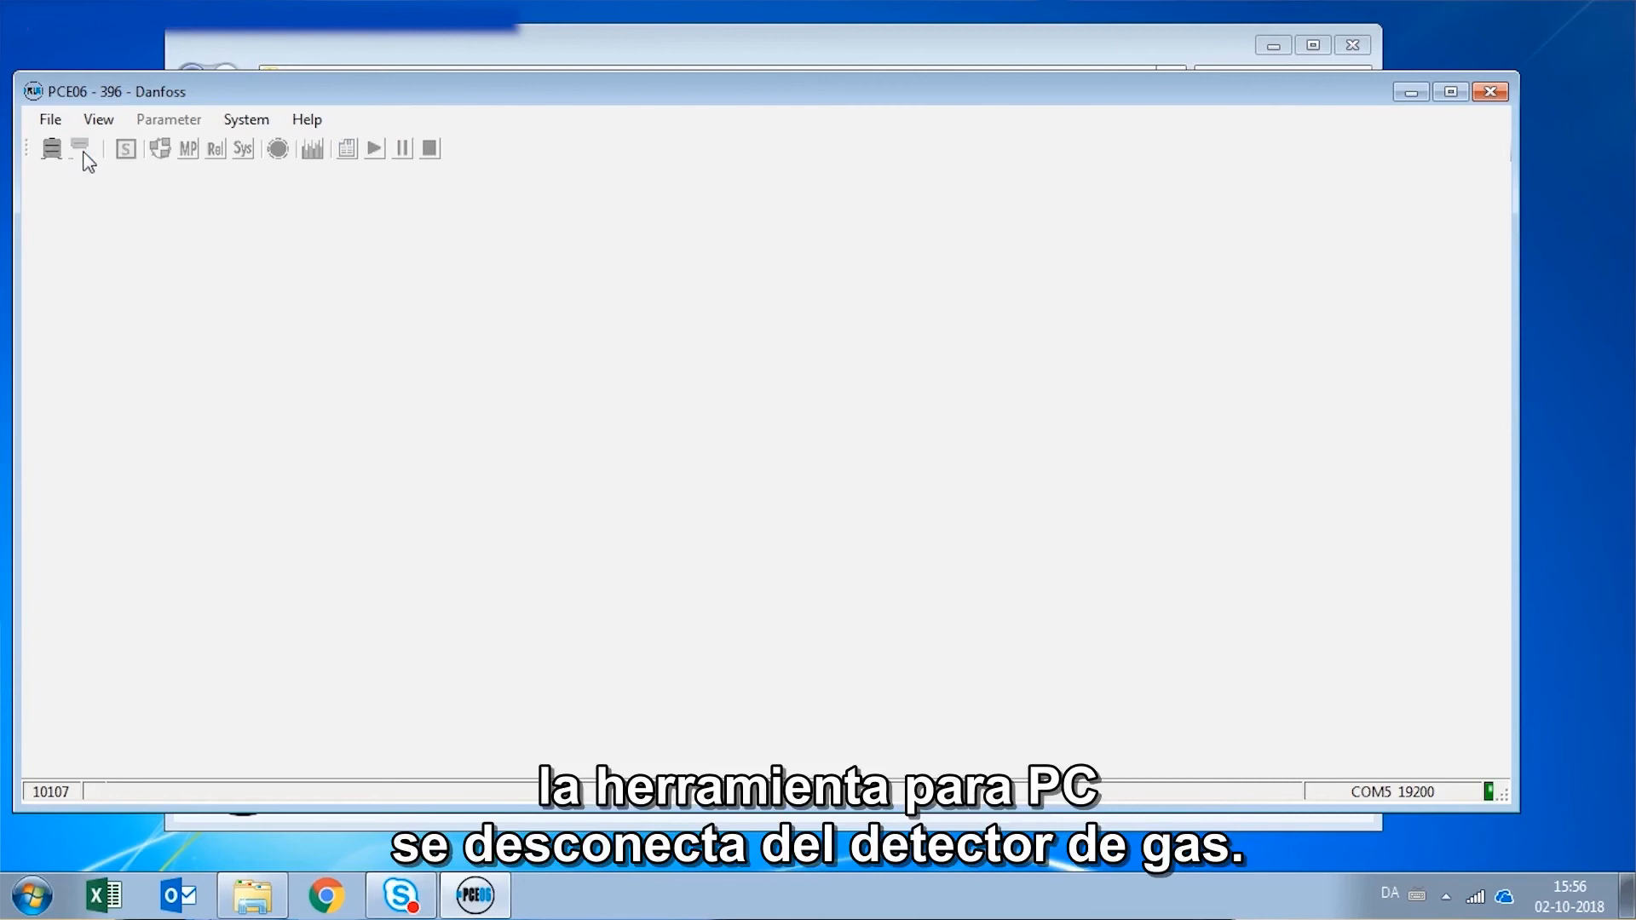